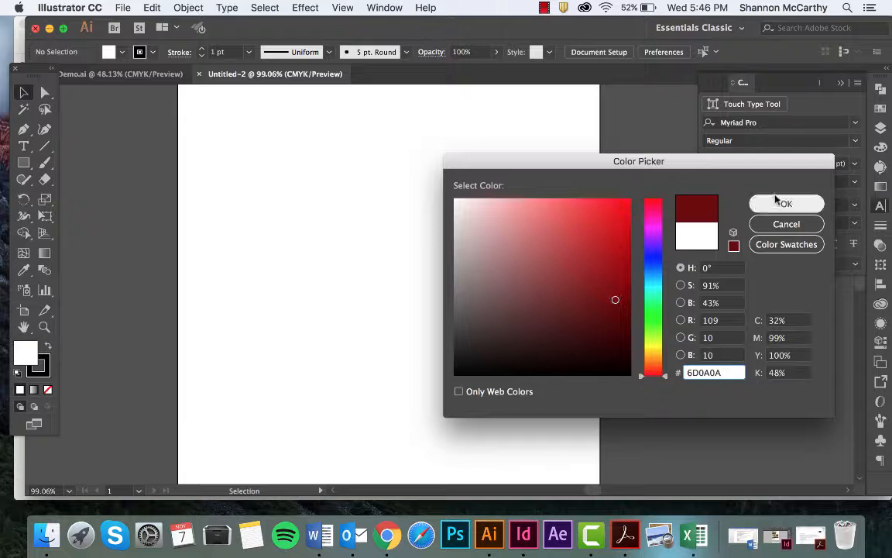
# Set the fill color to dark red 6D0A0A and the stroke to none
pyautogui.click(784, 204)
pyautogui.click(41, 368)
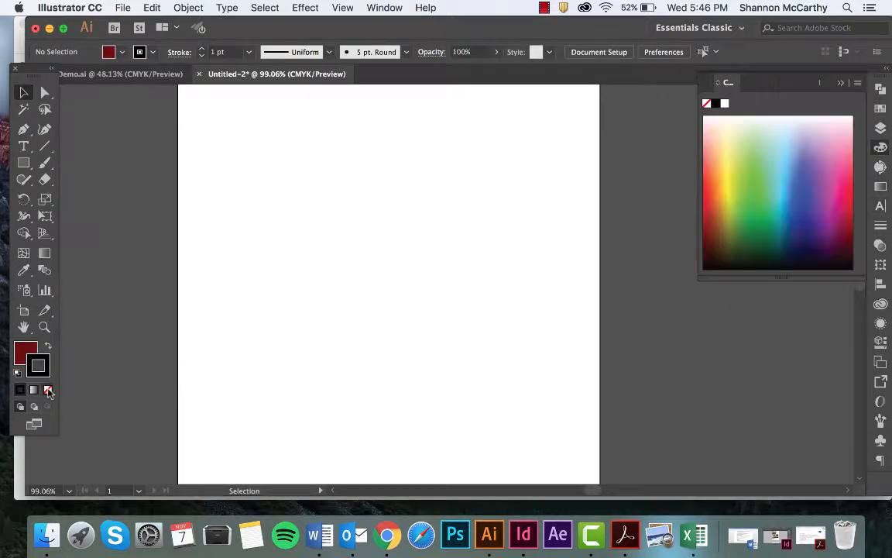
pyautogui.click(47, 390)
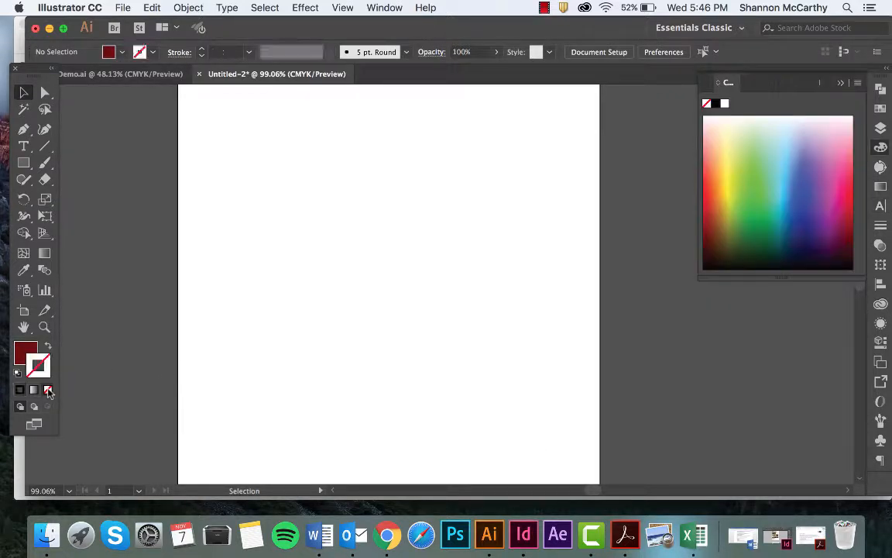
# Draw a dark red circle near the middle of the artboard with the Ellipse tool and deselect it
pyautogui.click(24, 163)
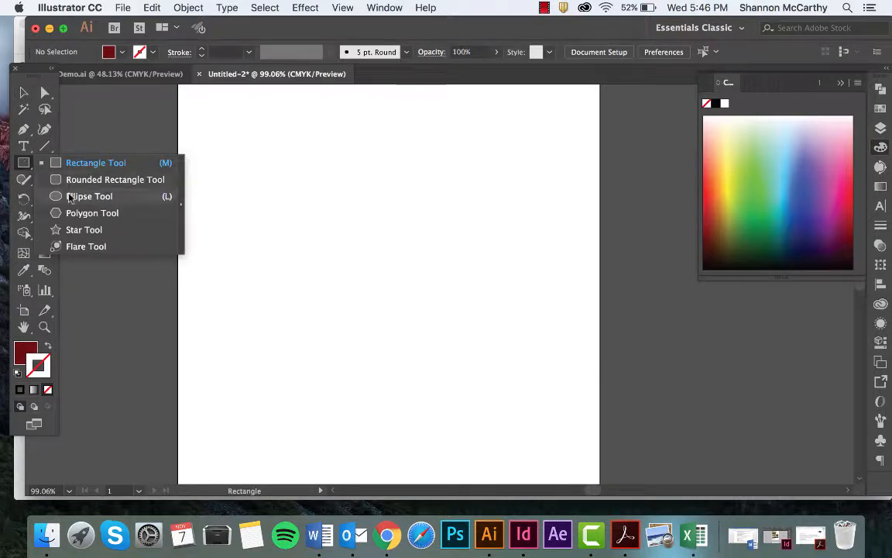
pyautogui.click(71, 198)
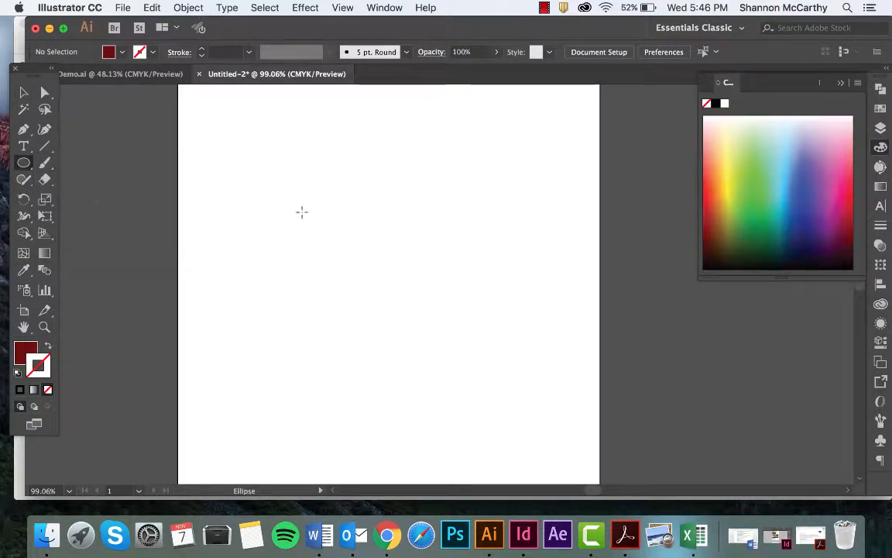
pyautogui.moveTo(317, 219); pyautogui.dragTo(388, 318)
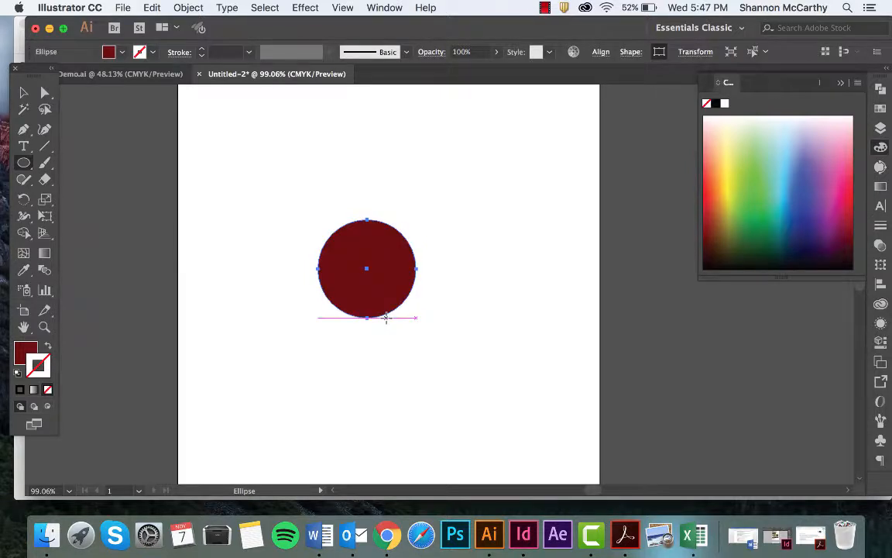
pyautogui.press('v')
pyautogui.click(443, 265)
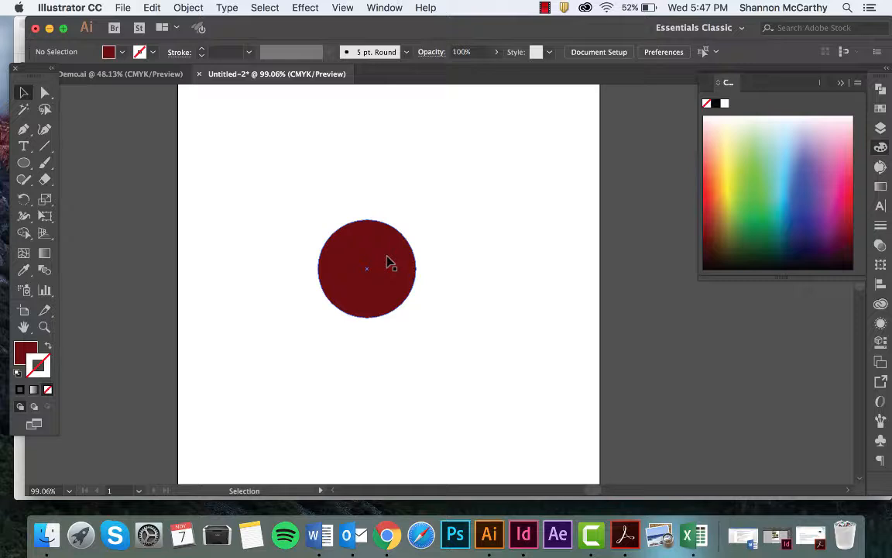
# Duplicate the circle, shrink the copy to roughly a quarter of its diameter, and center it just above the large circle
pyautogui.moveTo(389, 264); pyautogui.dragTo(477, 166)
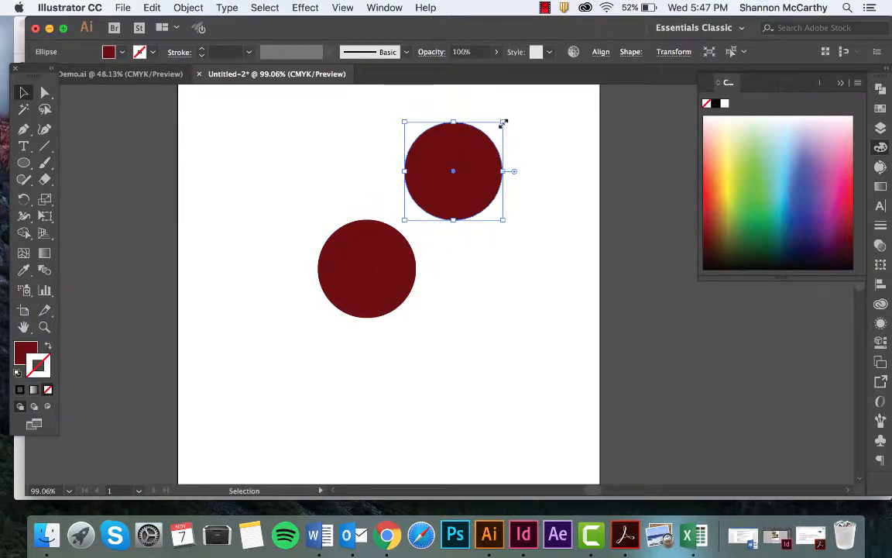
pyautogui.moveTo(502, 123); pyautogui.dragTo(373, 197)
pyautogui.click(402, 196)
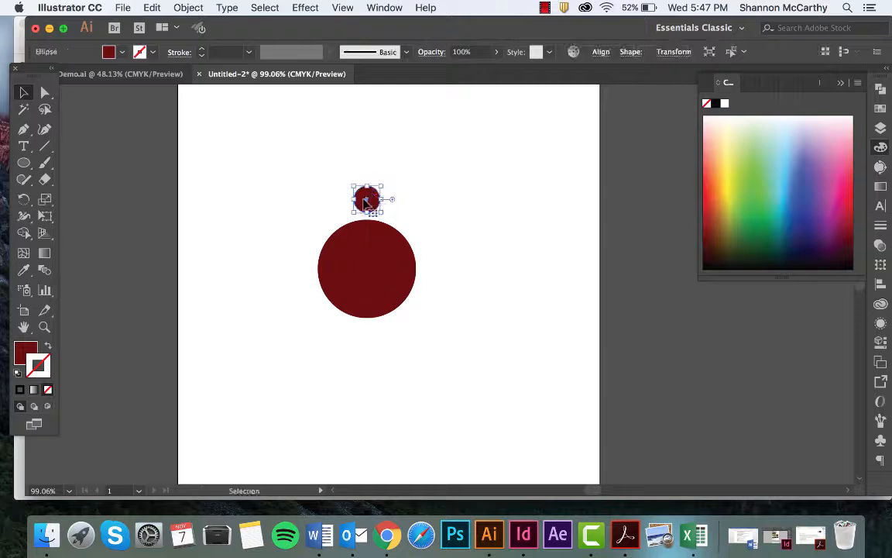
# Change the small circle's fill to a bright red and deselect it
pyautogui.doubleClick(24, 350)
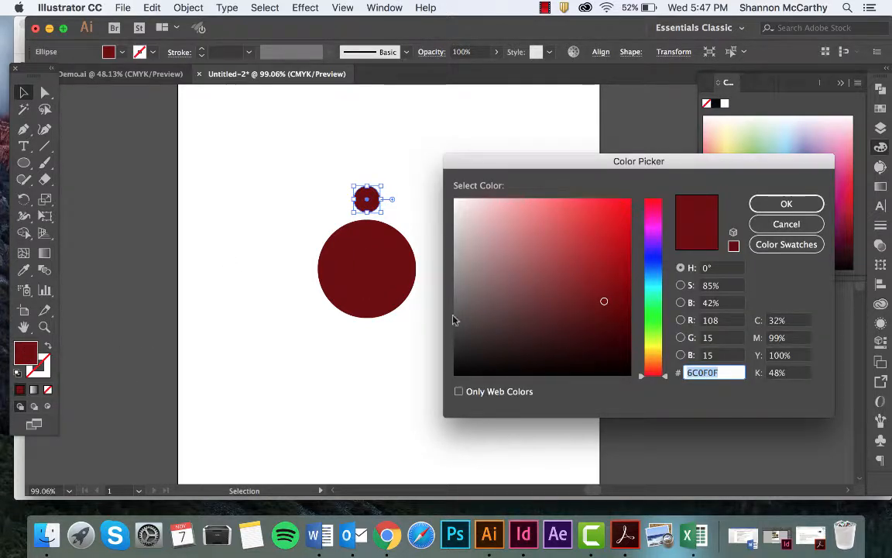
pyautogui.click(621, 212)
pyautogui.click(784, 204)
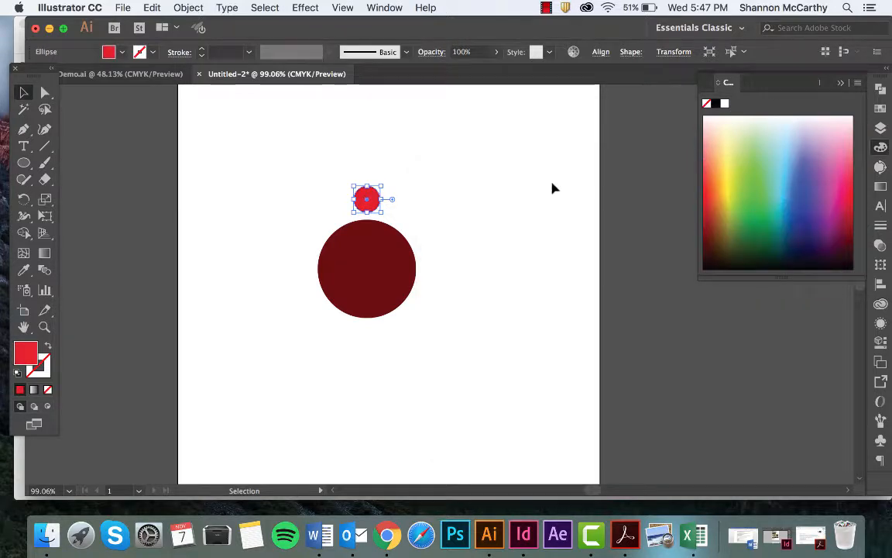
pyautogui.click(415, 184)
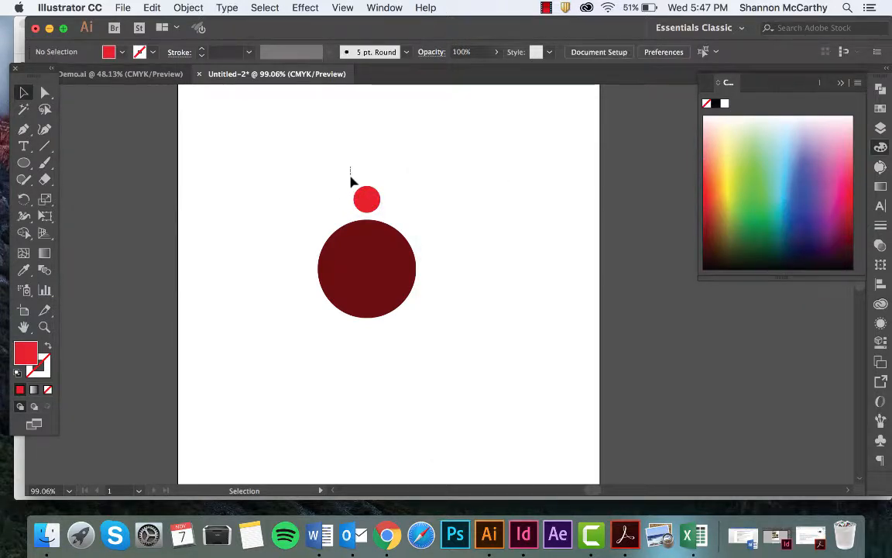
# Select both circles and open the Rotate options with the pivot at the large circle's center
pyautogui.moveTo(351, 166); pyautogui.dragTo(415, 317)
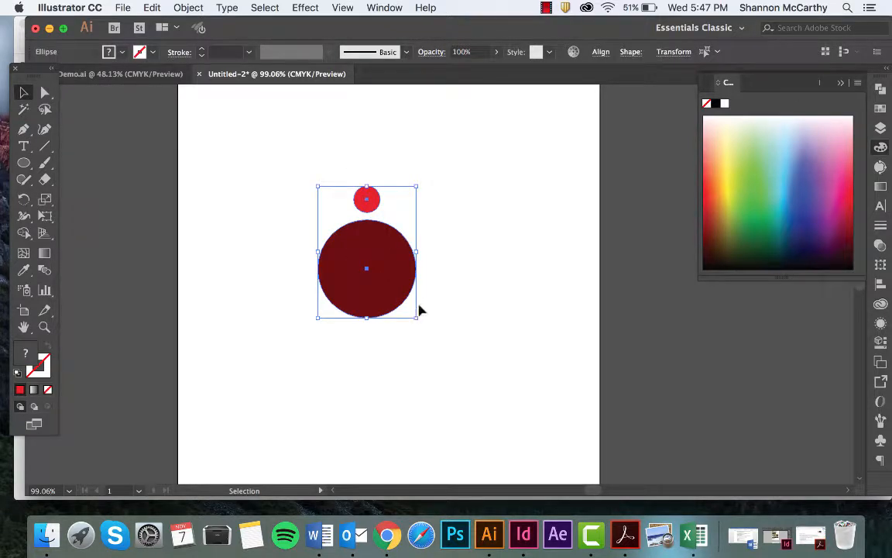
pyautogui.click(601, 52)
pyautogui.moveTo(321, 169); pyautogui.dragTo(396, 280)
pyautogui.click(23, 201)
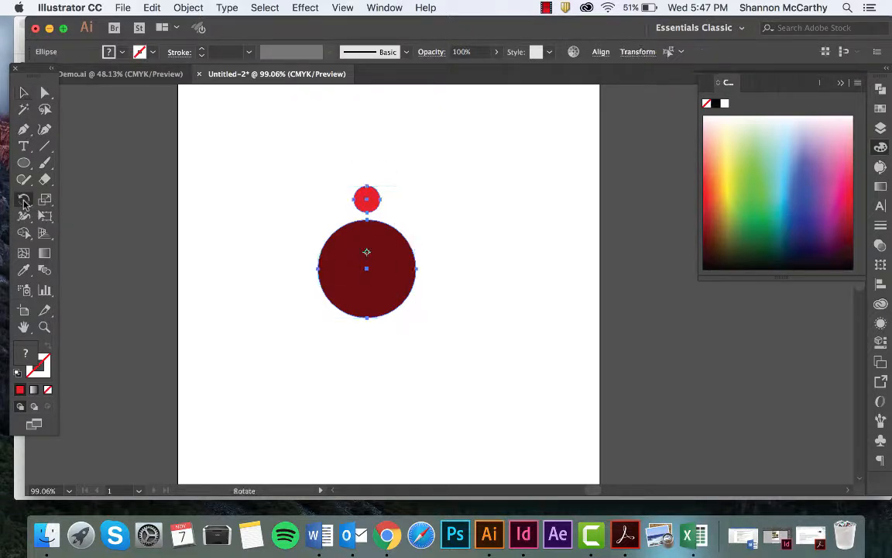
pyautogui.click(367, 268)
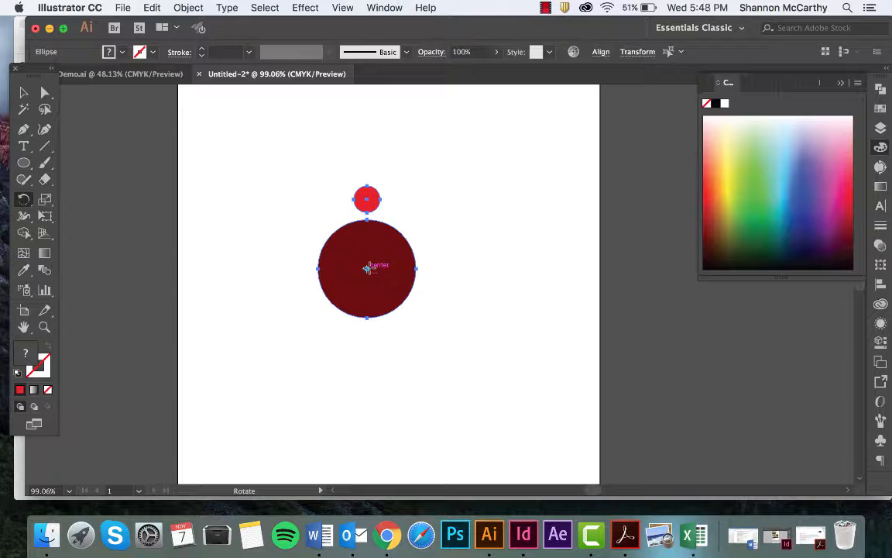
pyautogui.keyDown('alt'); pyautogui.click(367, 268); pyautogui.keyUp('alt')
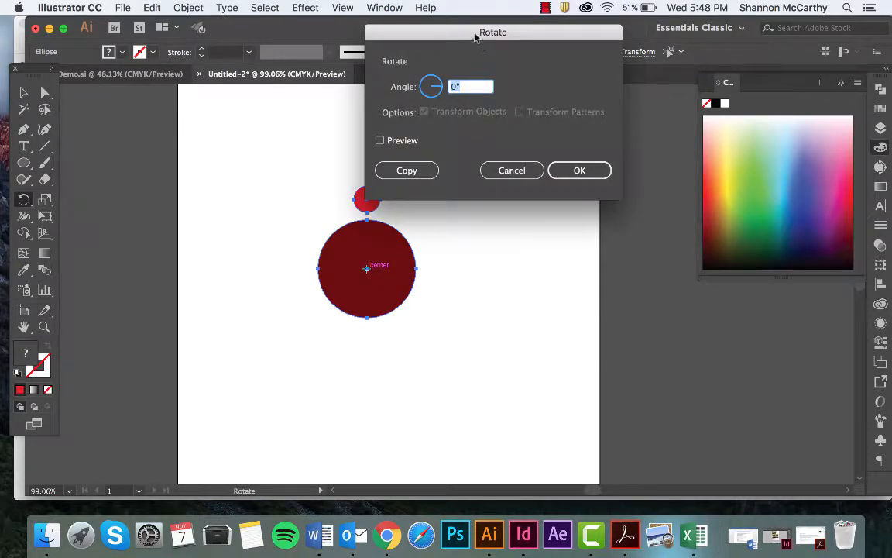
pyautogui.moveTo(475, 37); pyautogui.dragTo(542, 82)
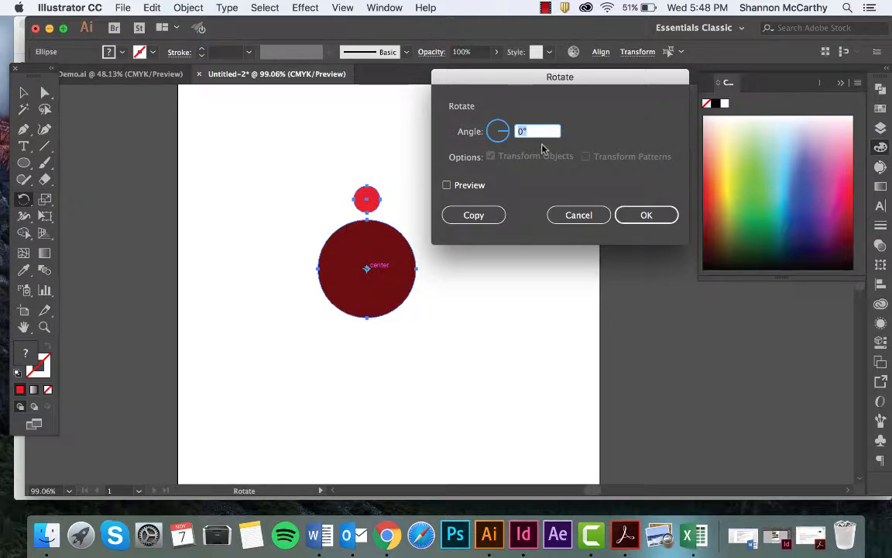
# Preview a 24° rotation of both circles around the large circle's center
pyautogui.write('24')
pyautogui.click(447, 185)
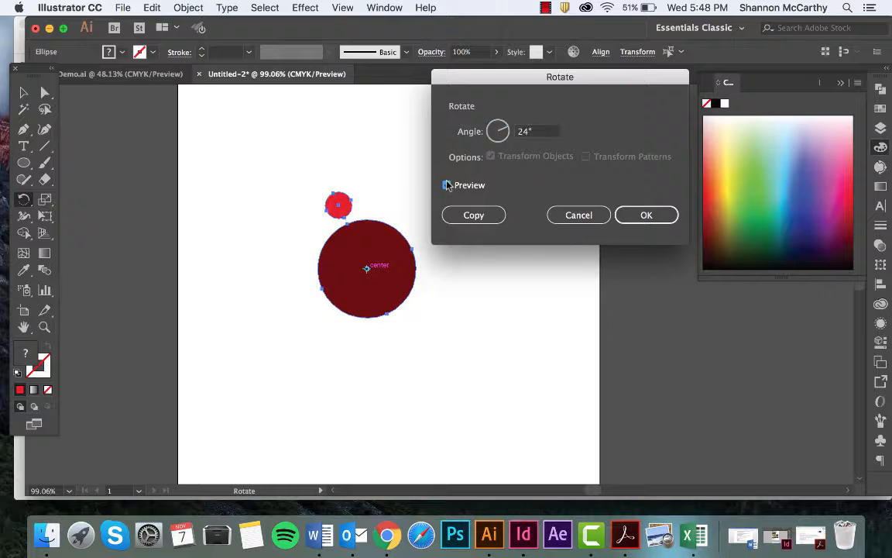
pyautogui.click(447, 186)
pyautogui.click(447, 185)
pyautogui.click(447, 186)
pyautogui.click(447, 185)
pyautogui.click(447, 186)
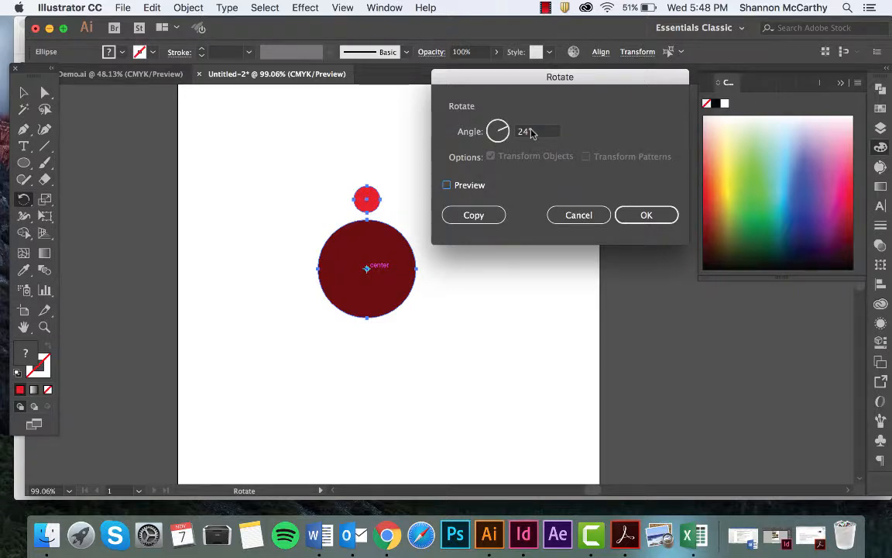
# Preview an 18° rotation of both circles and create a copy rotated by that angle
pyautogui.doubleClick(531, 132)
pyautogui.write('18')
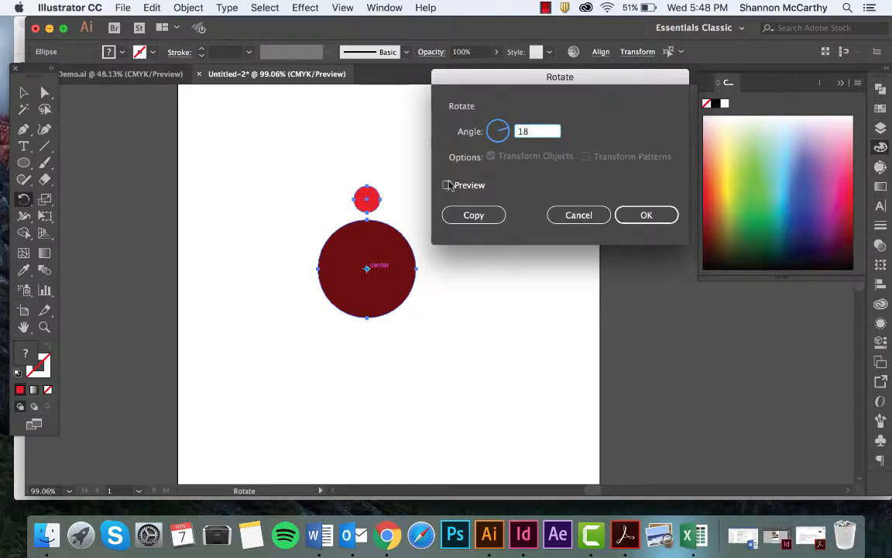
pyautogui.click(447, 186)
pyautogui.click(447, 186)
pyautogui.click(447, 186)
pyautogui.click(447, 186)
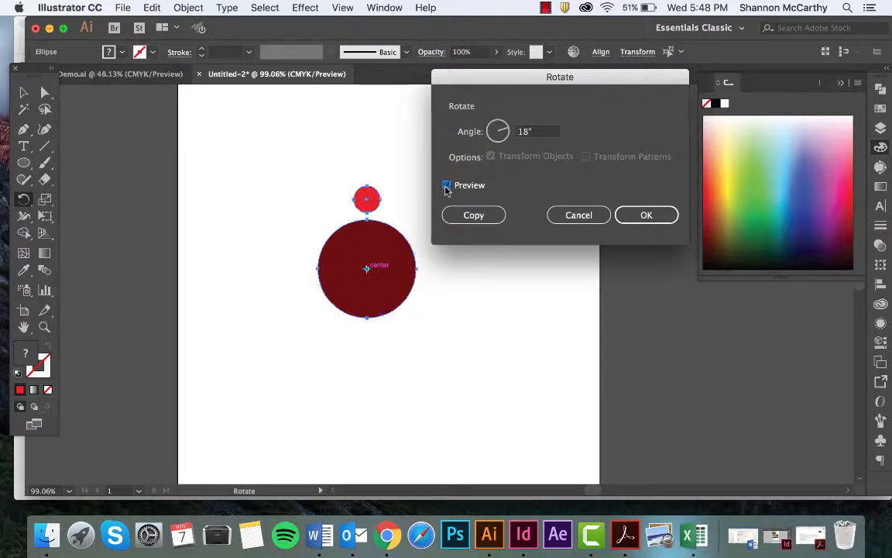
pyautogui.click(447, 186)
pyautogui.click(469, 214)
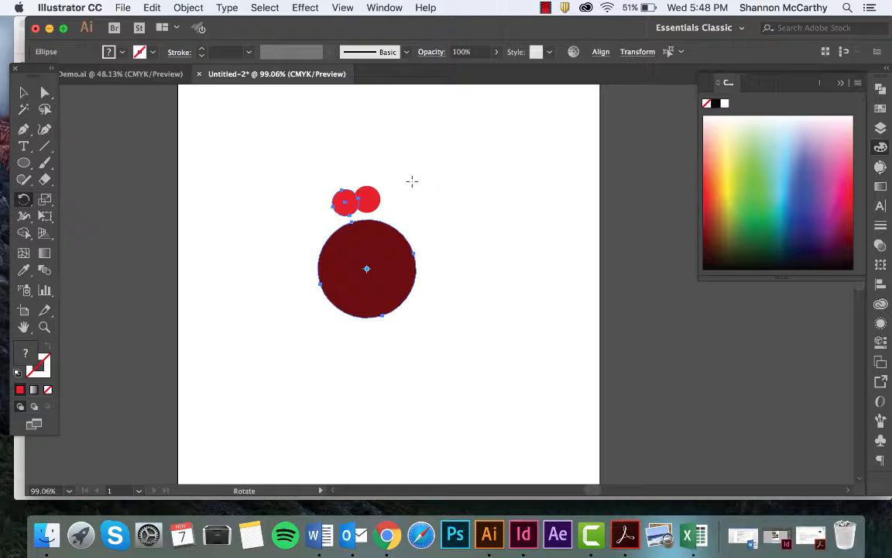
# Repeat the 18° rotated copy until the small red circles form a complete ring, and deselect everything
pyautogui.press('super+d')
pyautogui.press('super+d')
pyautogui.press('super+d')
pyautogui.press('super+d')
pyautogui.press('super+d')
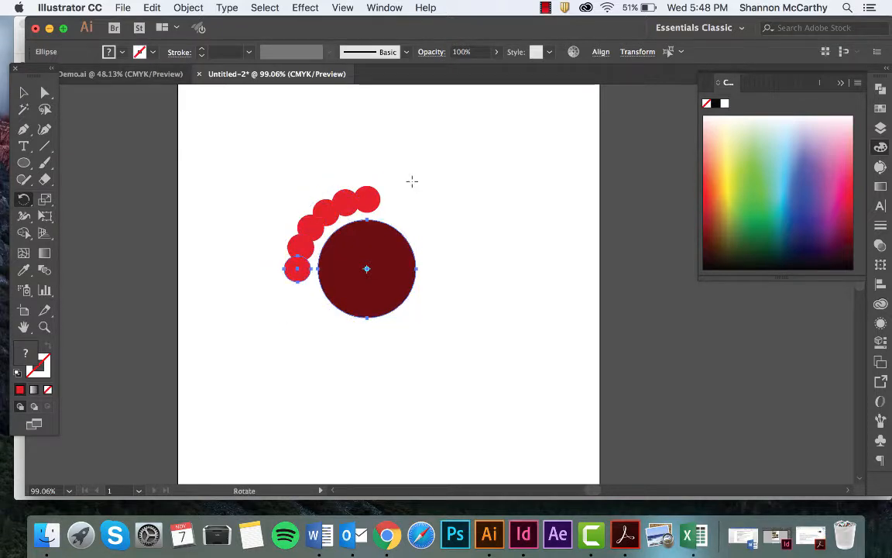
pyautogui.press('super+d')
pyautogui.press('super+d')
pyautogui.press('super+d')
pyautogui.press('super+d')
pyautogui.press('super+d')
pyautogui.press('super+d')
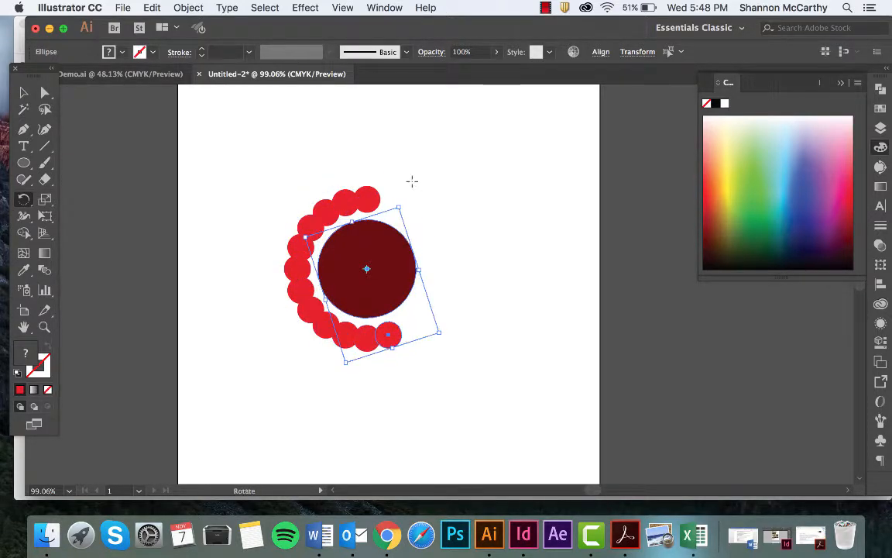
pyautogui.press('super+d')
pyautogui.press('super+d')
pyautogui.press('super+d')
pyautogui.press('super+d')
pyautogui.press('super+d')
pyautogui.press('super+d')
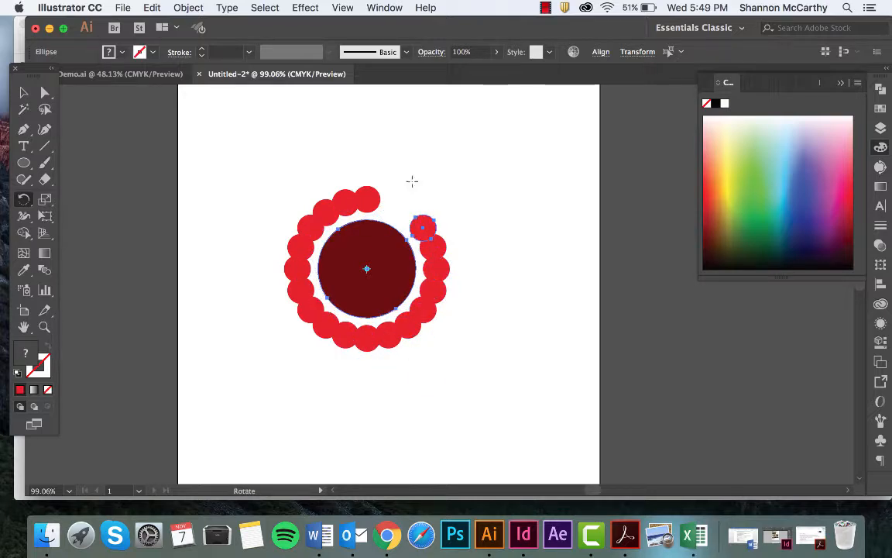
pyautogui.press('super+d')
pyautogui.press('v')
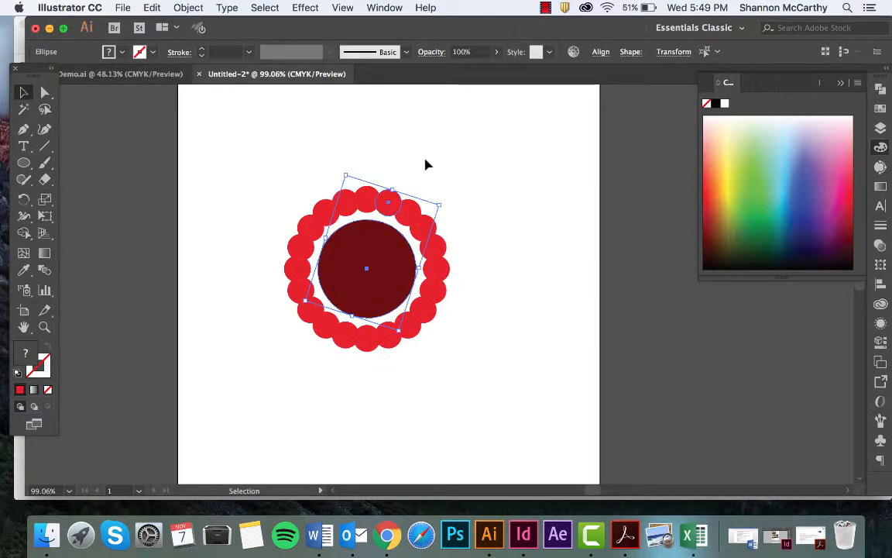
pyautogui.click(424, 163)
# Move two of the stacked dark red circles away from the ring's center and undo both moves
pyautogui.moveTo(360, 269); pyautogui.dragTo(495, 347)
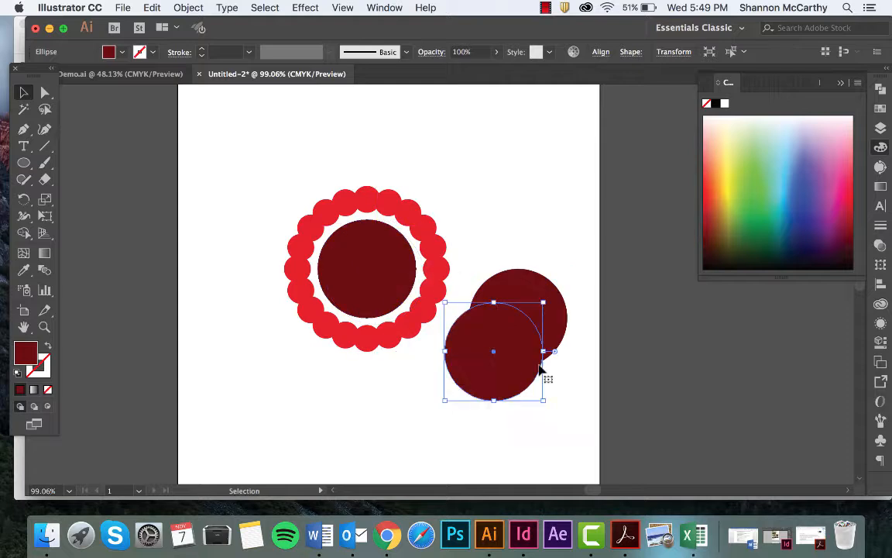
pyautogui.moveTo(383, 268); pyautogui.dragTo(510, 360)
pyautogui.press('super+z')
pyautogui.press('super+z')
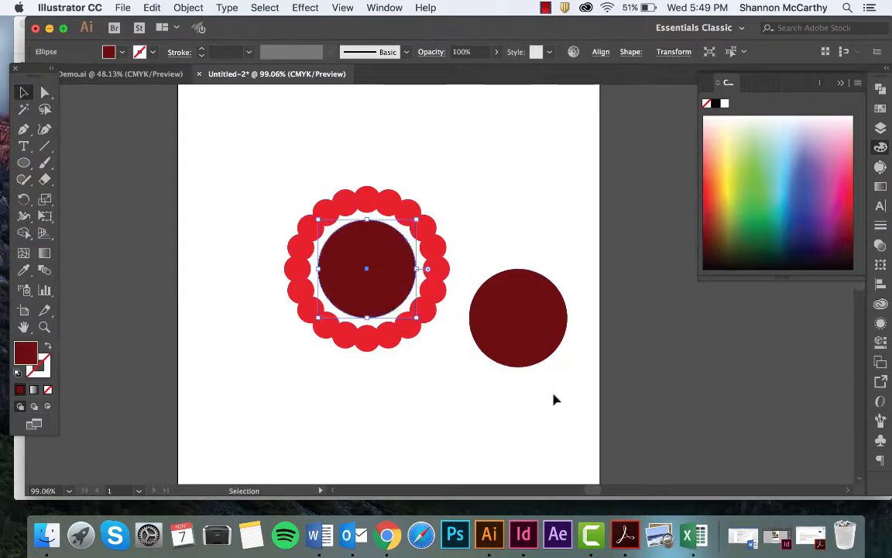
pyautogui.press('super+z')
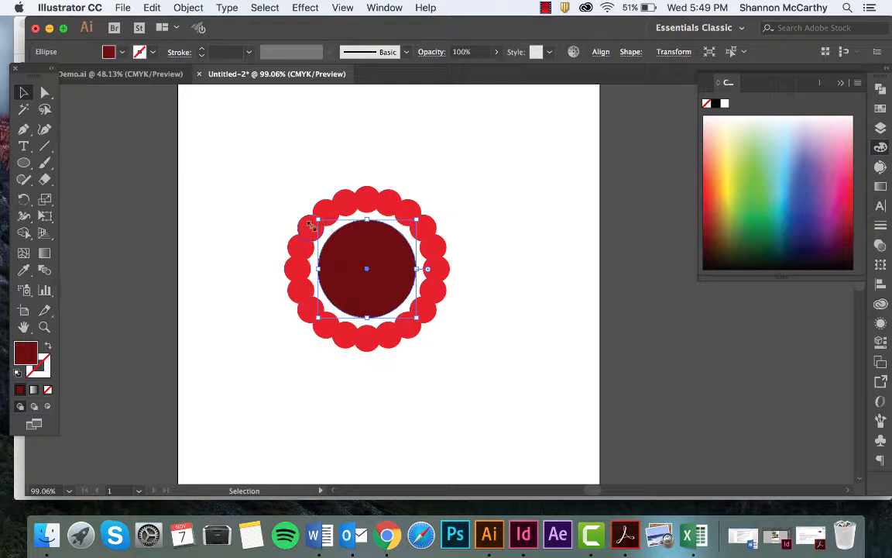
# Select the whole ring and center circles and combine the overlapping shapes with the Pathfinder Merge operation
pyautogui.click(424, 199)
pyautogui.moveTo(247, 149); pyautogui.dragTo(474, 369)
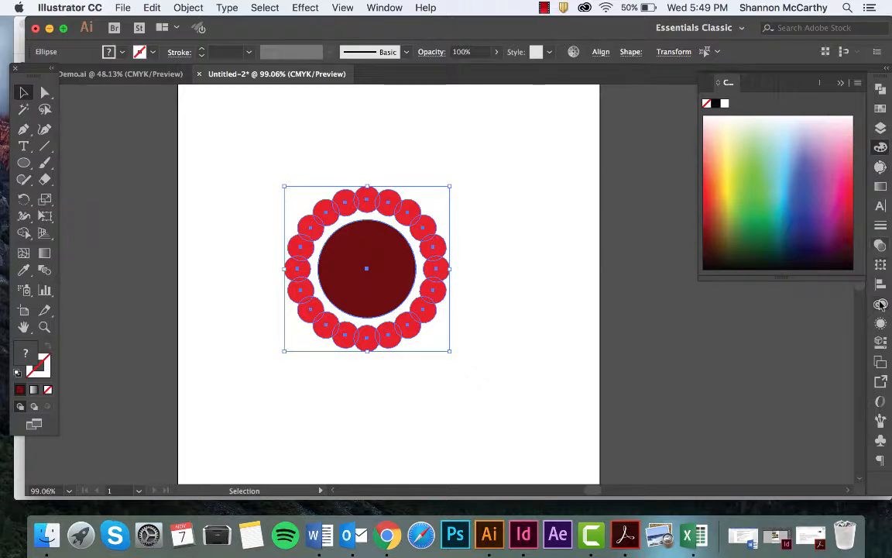
pyautogui.click(381, 7)
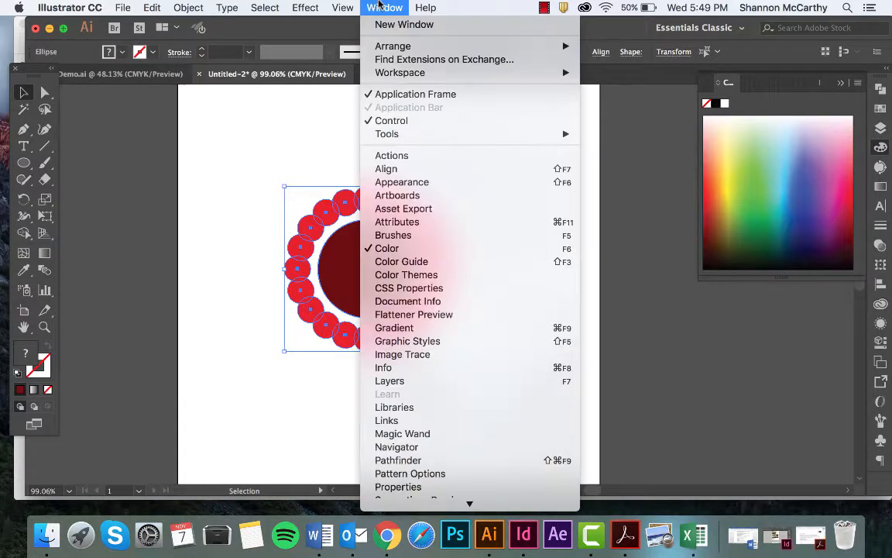
pyautogui.click(403, 460)
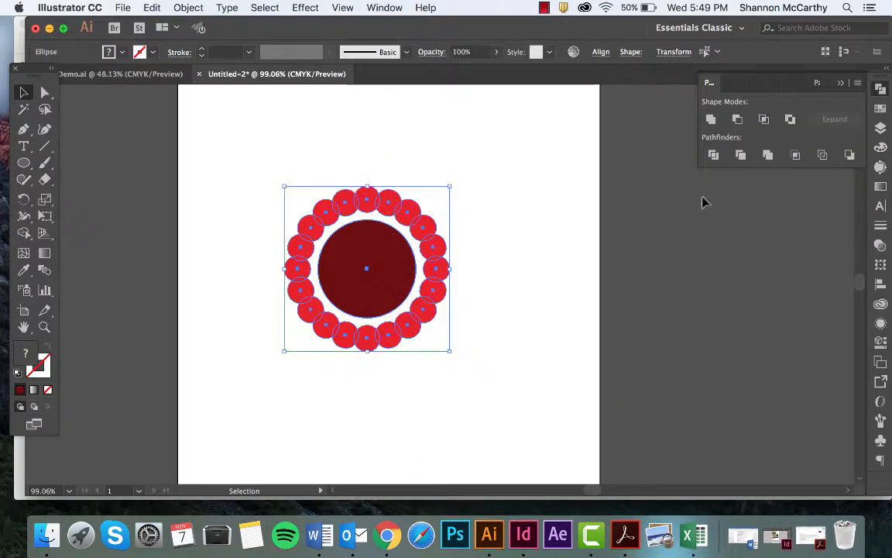
pyautogui.click(768, 156)
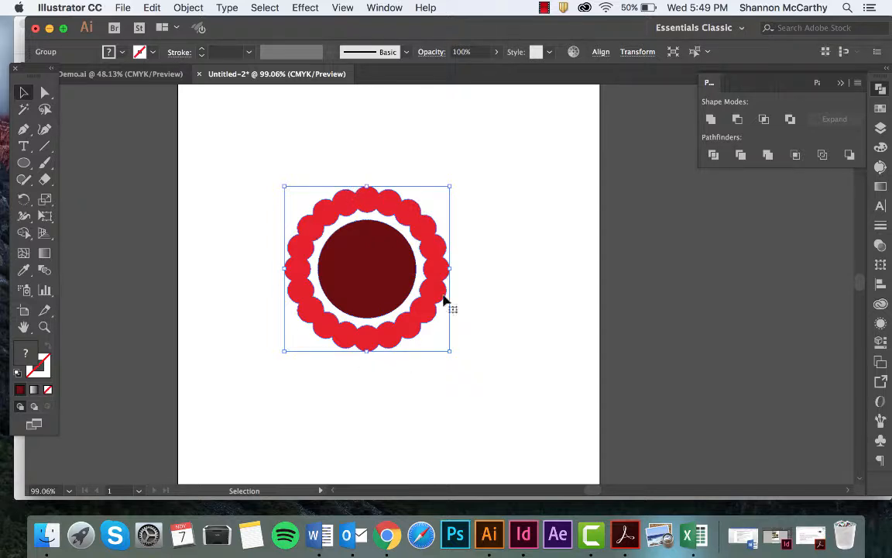
# Ungroup the merged artwork and move the dark red circle out of the ring toward the artboard's upper right
pyautogui.click(345, 158)
pyautogui.click(338, 217)
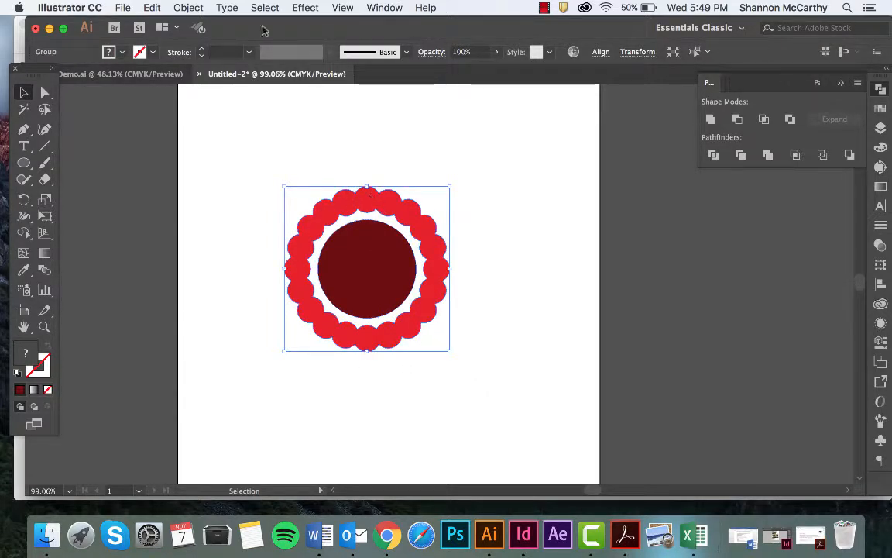
pyautogui.click(186, 8)
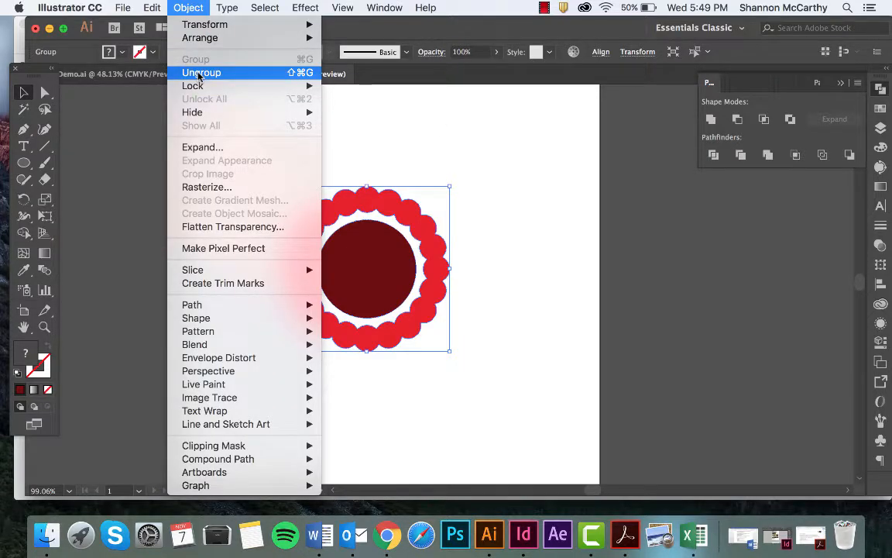
pyautogui.click(201, 73)
pyautogui.click(296, 135)
pyautogui.moveTo(405, 289); pyautogui.dragTo(502, 210)
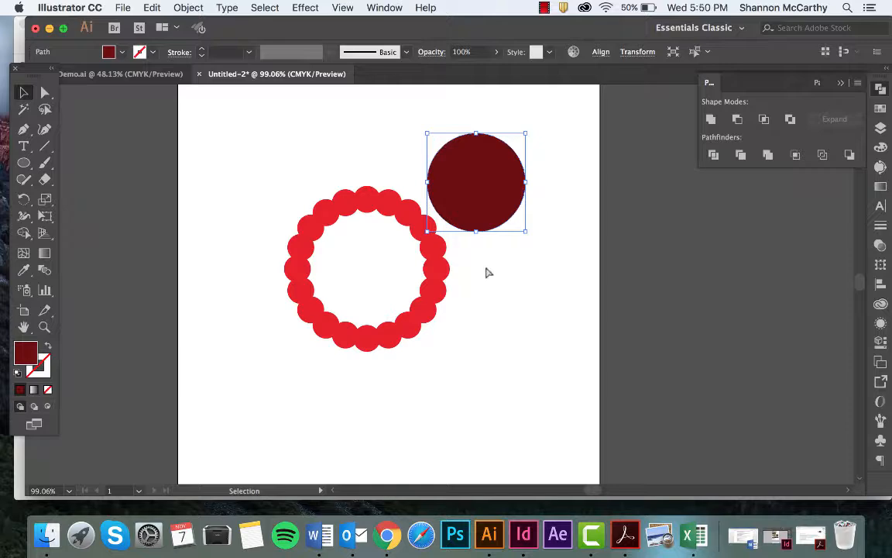
# Undo the dark red circle's move and shift the whole ring with its center circle up the artboard
pyautogui.press('super+z')
pyautogui.click(478, 328)
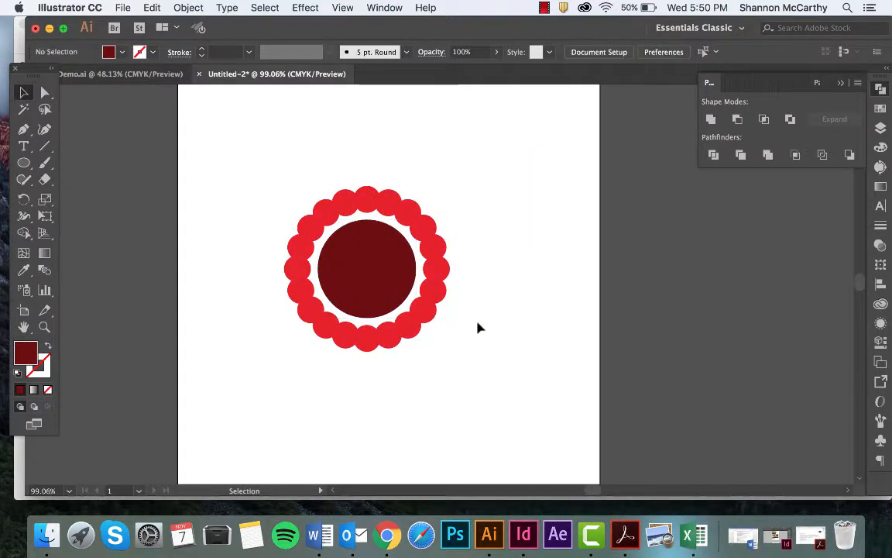
pyautogui.moveTo(478, 328); pyautogui.dragTo(310, 233)
pyautogui.moveTo(364, 235); pyautogui.dragTo(403, 176)
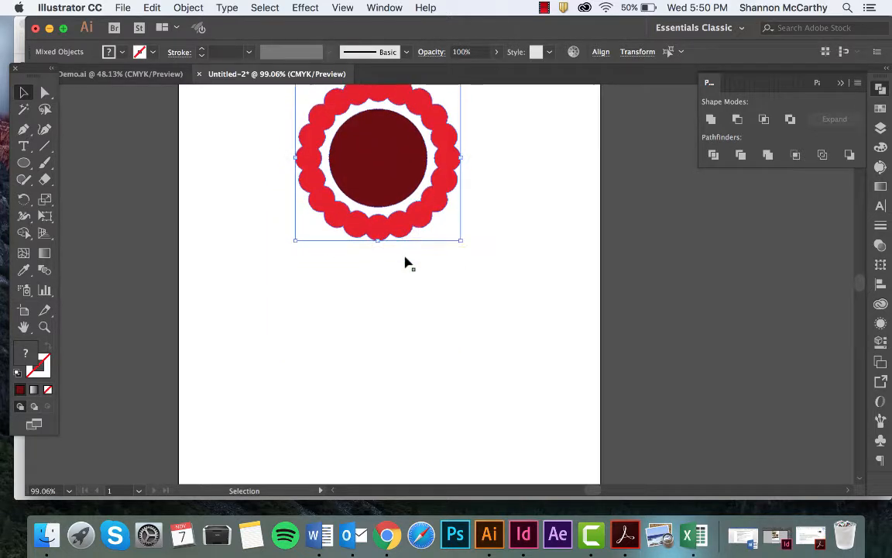
pyautogui.scroll(-1, 405, 263)
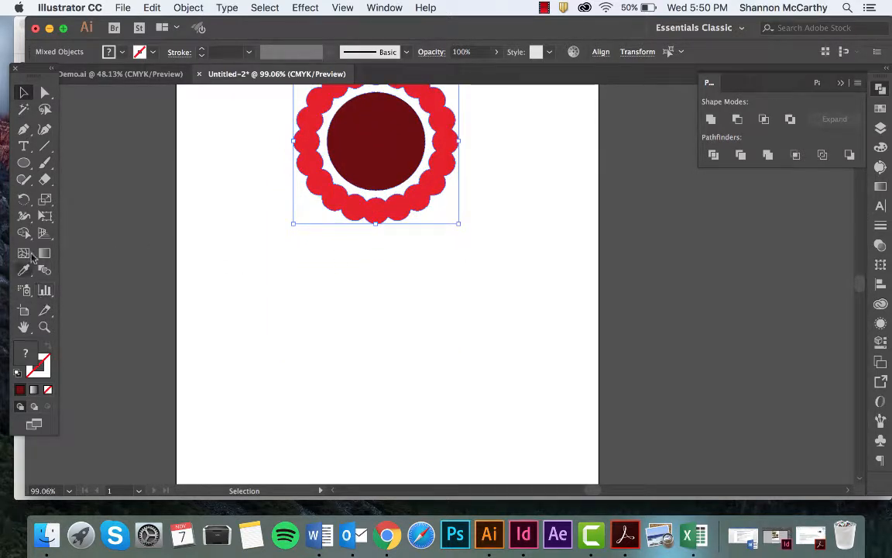
# Draw a new circle in the empty space below the red ring and position it beneath the ring's center
pyautogui.click(24, 164)
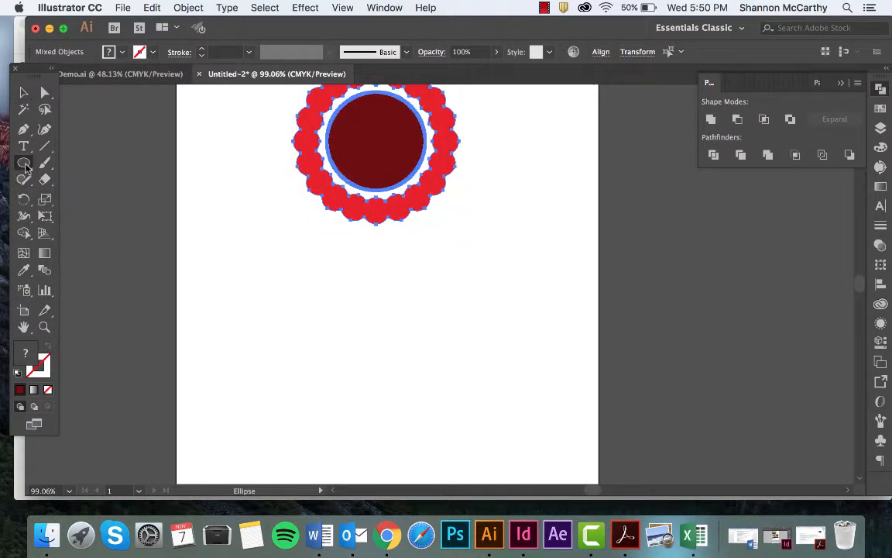
pyautogui.moveTo(349, 313); pyautogui.dragTo(432, 428)
pyautogui.press('v')
pyautogui.moveTo(407, 370); pyautogui.dragTo(385, 376)
# Fill the new lower circle with a golden yellow of hue 53° and deselect it
pyautogui.doubleClick(26, 352)
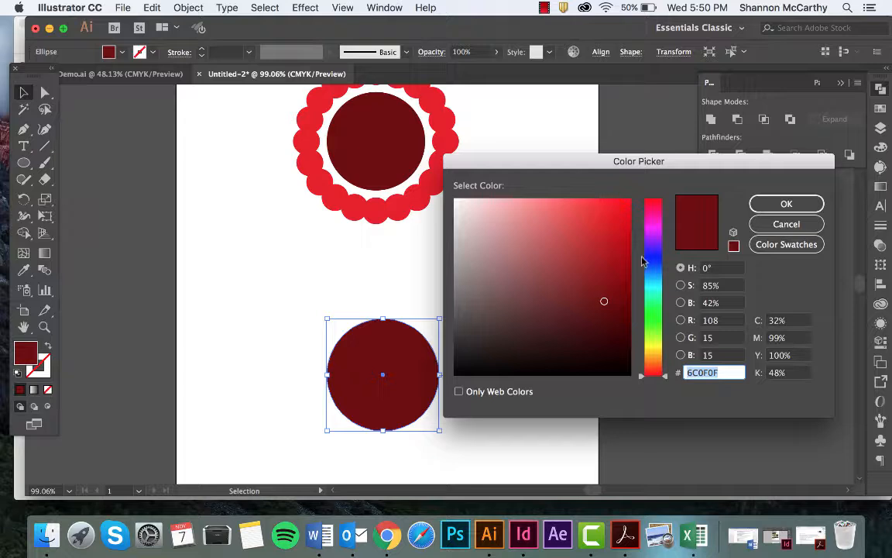
pyautogui.click(651, 350)
pyautogui.click(617, 205)
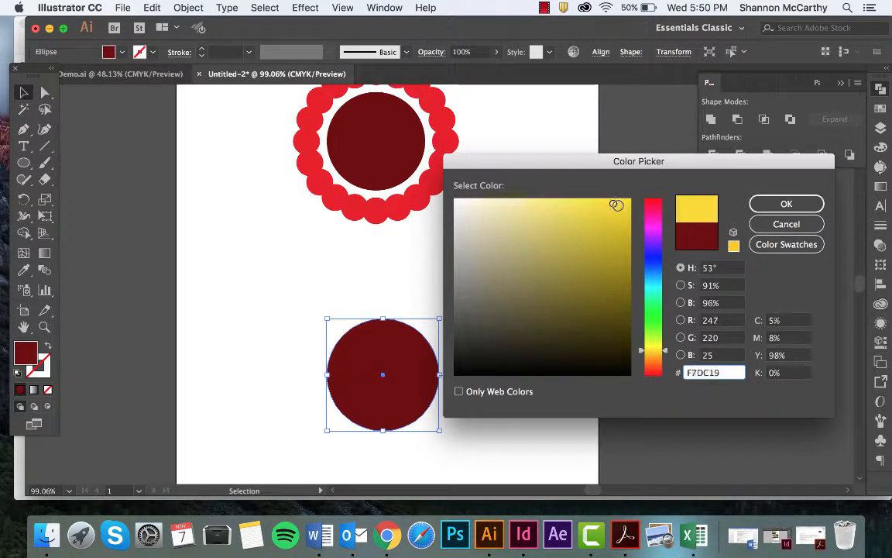
pyautogui.moveTo(617, 205); pyautogui.dragTo(607, 216)
pyautogui.click(786, 203)
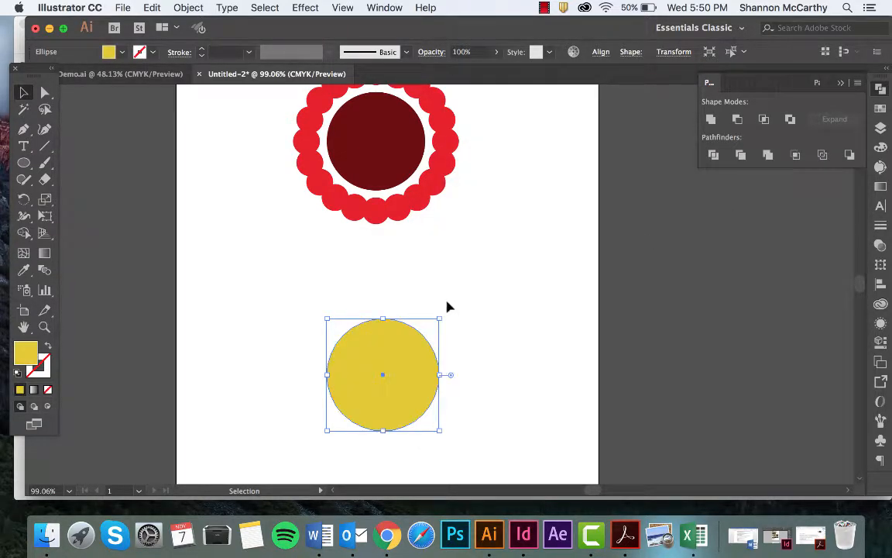
pyautogui.click(441, 293)
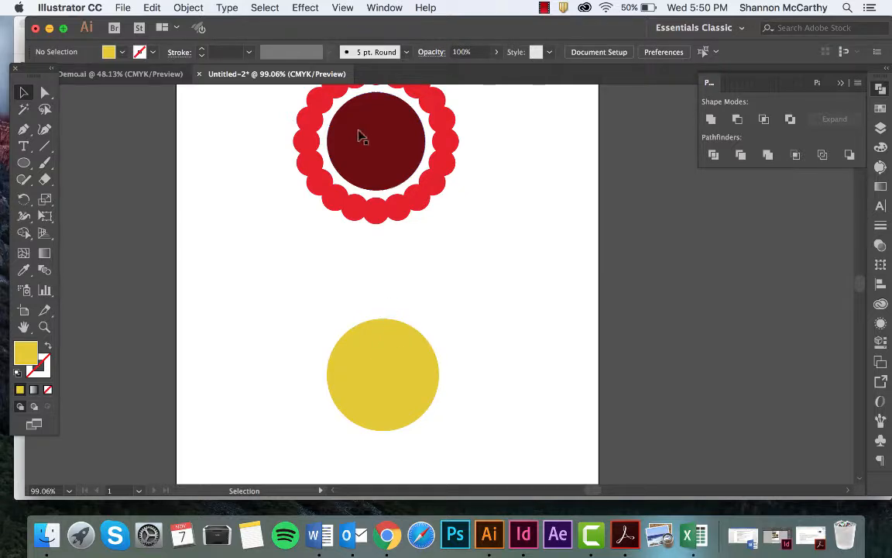
# Draw a small triangle between the ring and the yellow circle using the Star tool with fewer points
pyautogui.moveTo(23, 169); pyautogui.dragTo(81, 233)
pyautogui.moveTo(350, 270); pyautogui.dragTo(376, 307)
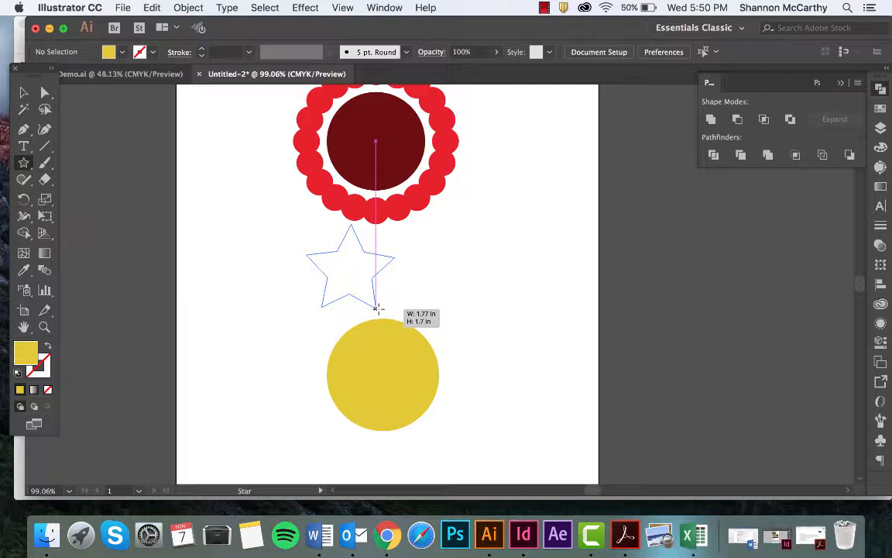
pyautogui.press('Down')
pyautogui.press('Down')
pyautogui.moveTo(376, 308)
pyautogui.mouseDown()
pyautogui.moveTo(382, 311)
pyautogui.moveTo(396, 285)
pyautogui.moveTo(382, 293)
pyautogui.mouseUp()
pyautogui.press('v')
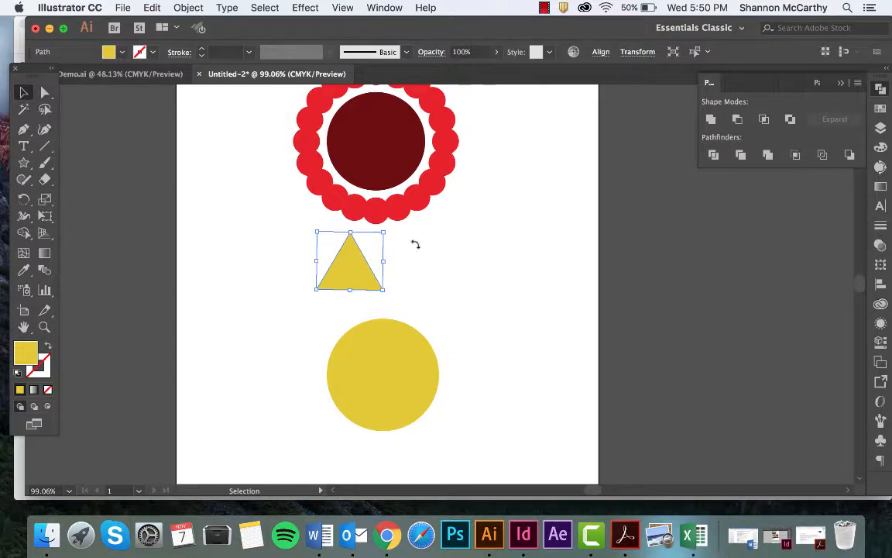
# Scale the triangle down just above the yellow circle and align the two shapes by their horizontal centers
pyautogui.moveTo(351, 233); pyautogui.dragTo(419, 433)
pyautogui.click(413, 300)
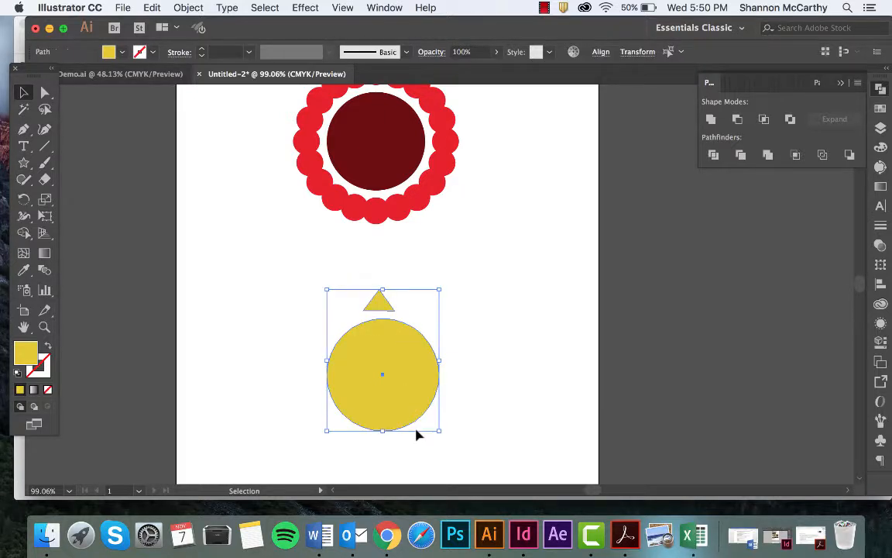
pyautogui.click(601, 52)
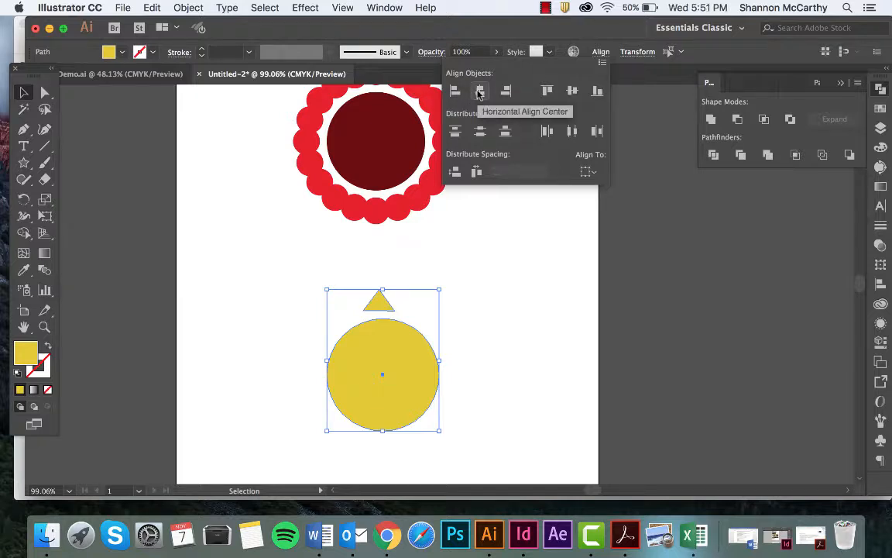
pyautogui.click(479, 92)
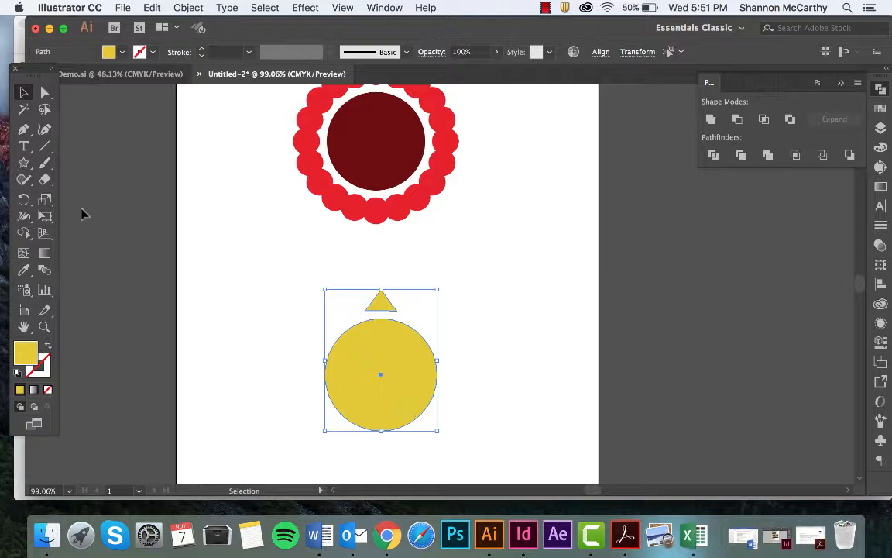
# Create a copy of the triangle and yellow circle rotated 18° around the circle's center
pyautogui.click(25, 202)
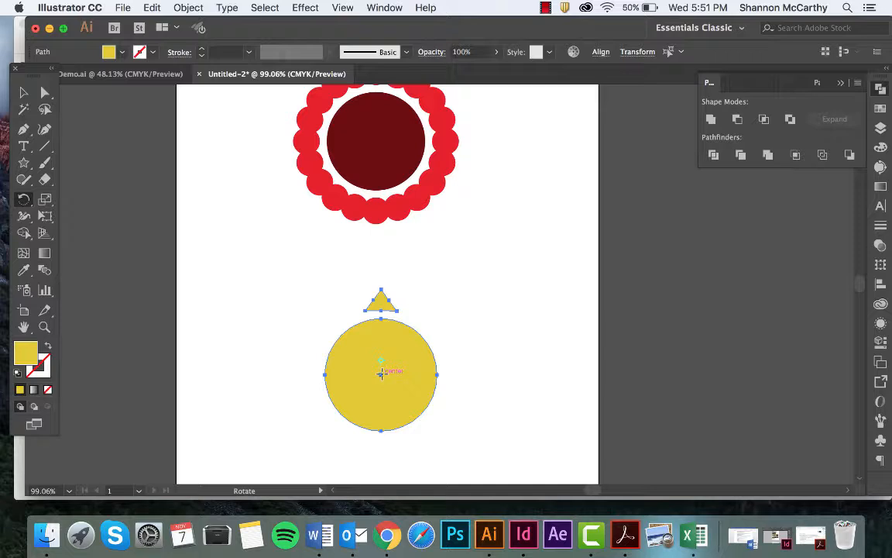
pyautogui.keyDown('alt'); pyautogui.click(380, 374); pyautogui.keyUp('alt')
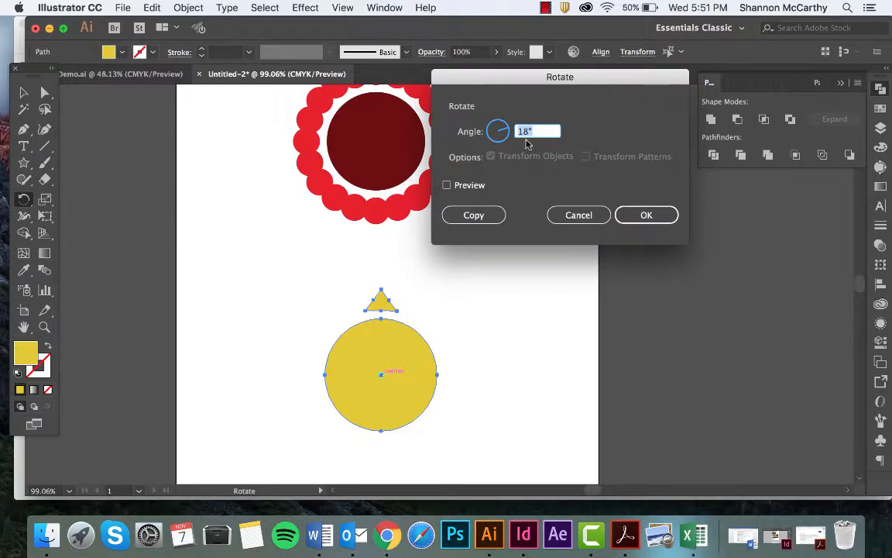
pyautogui.click(447, 186)
pyautogui.click(447, 186)
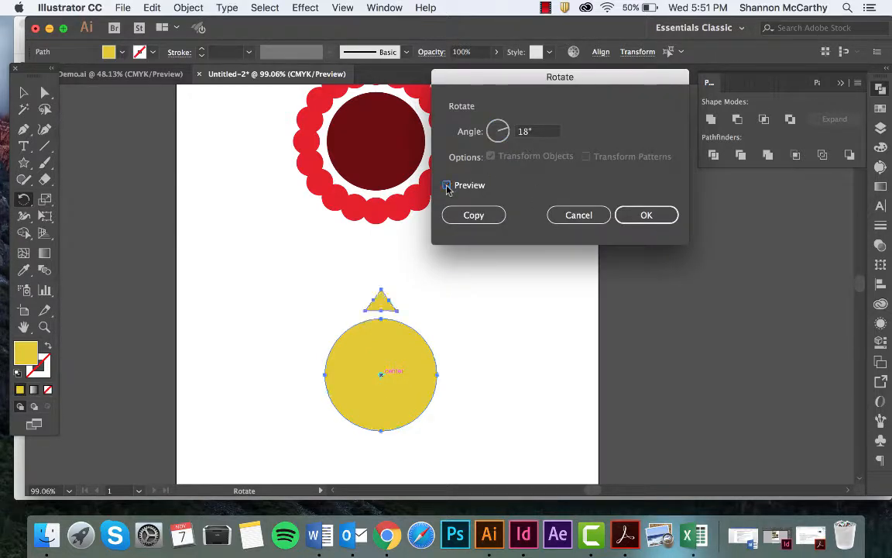
pyautogui.click(474, 215)
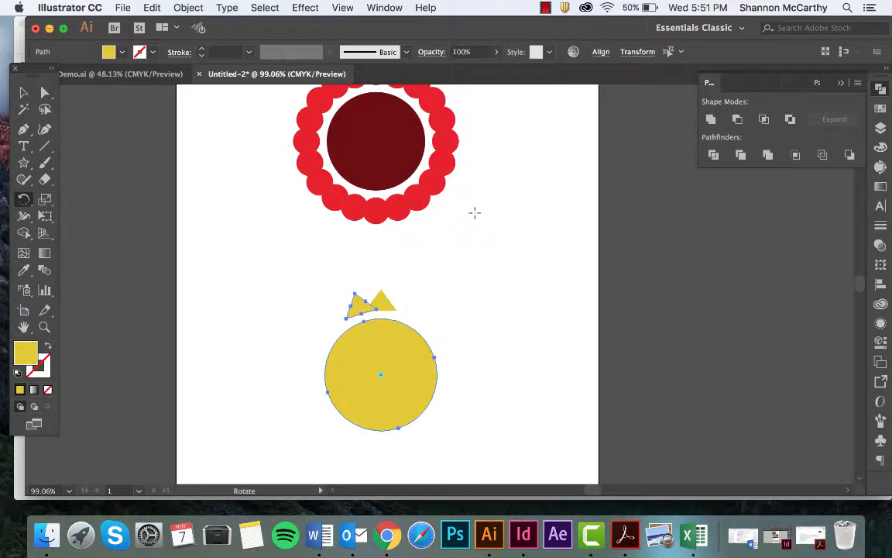
# Repeat the 18° rotated copy until the triangles form a complete ring around the yellow circle, and deselect everything
pyautogui.press('super+d')
pyautogui.press('super+d')
pyautogui.press('super+d')
pyautogui.press('super+d')
pyautogui.press('super+d')
pyautogui.press('super+d')
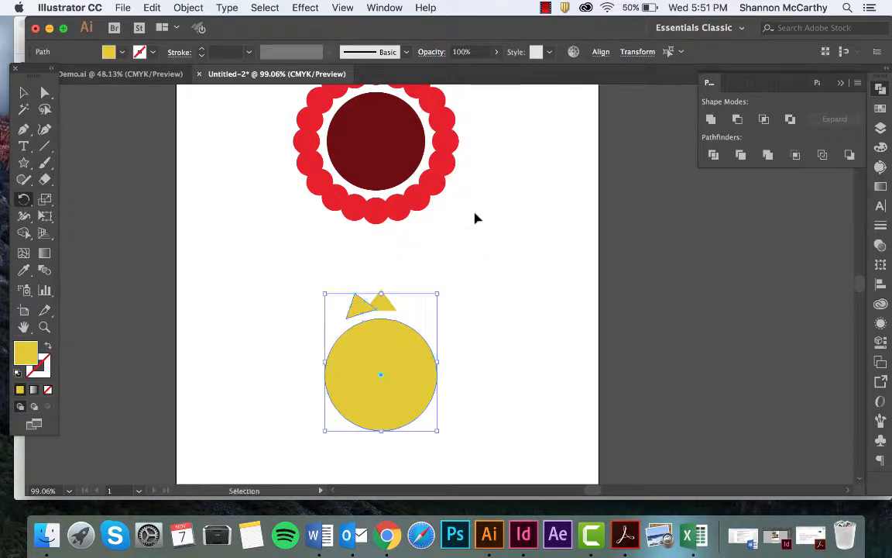
pyautogui.press('super+d')
pyautogui.press('super+d')
pyautogui.press('super+d')
pyautogui.press('super+d')
pyautogui.press('super+d')
pyautogui.press('super+d')
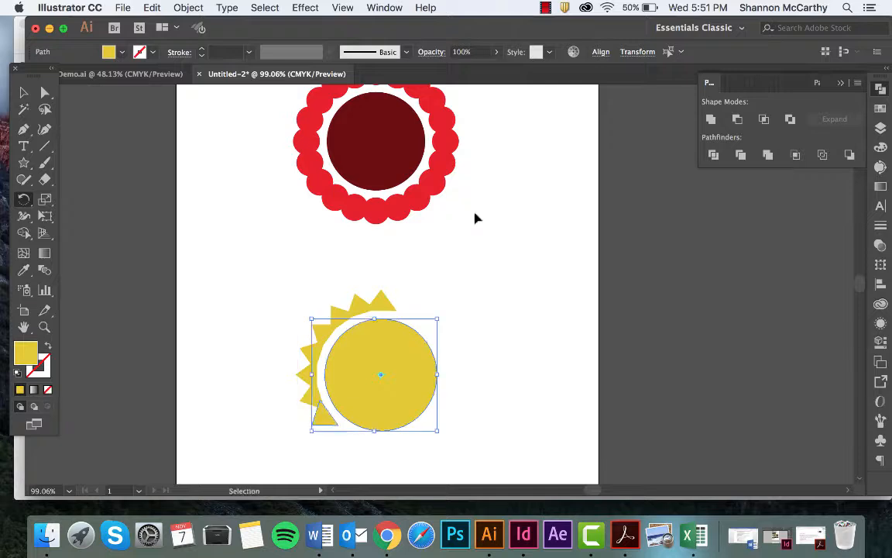
pyautogui.press('super+d')
pyautogui.press('super+d')
pyautogui.press('super+d')
pyautogui.press('super+d')
pyautogui.press('super+d')
pyautogui.press('super+d')
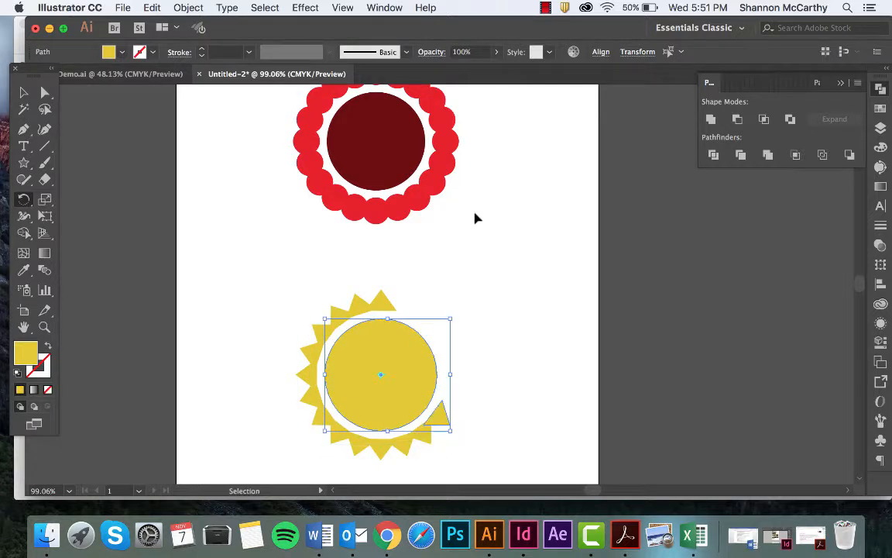
pyautogui.press('super+d')
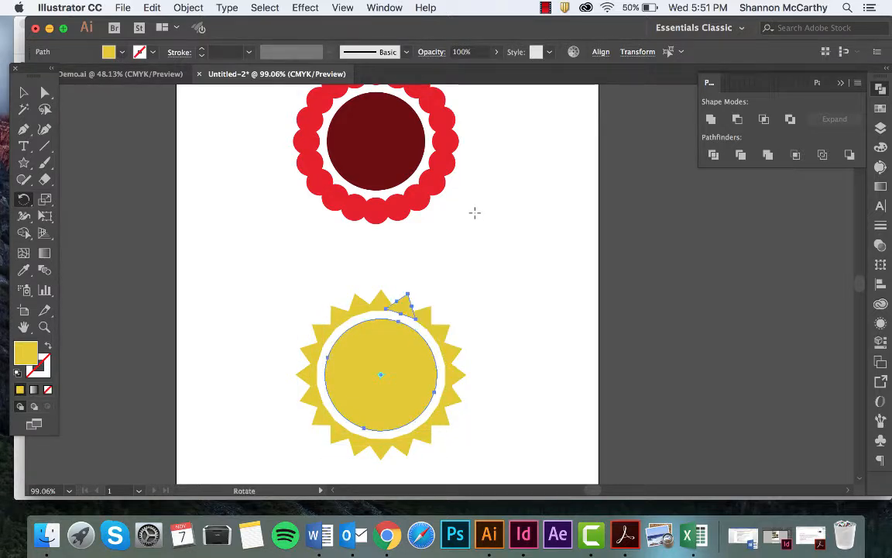
pyautogui.press('v')
pyautogui.click(470, 230)
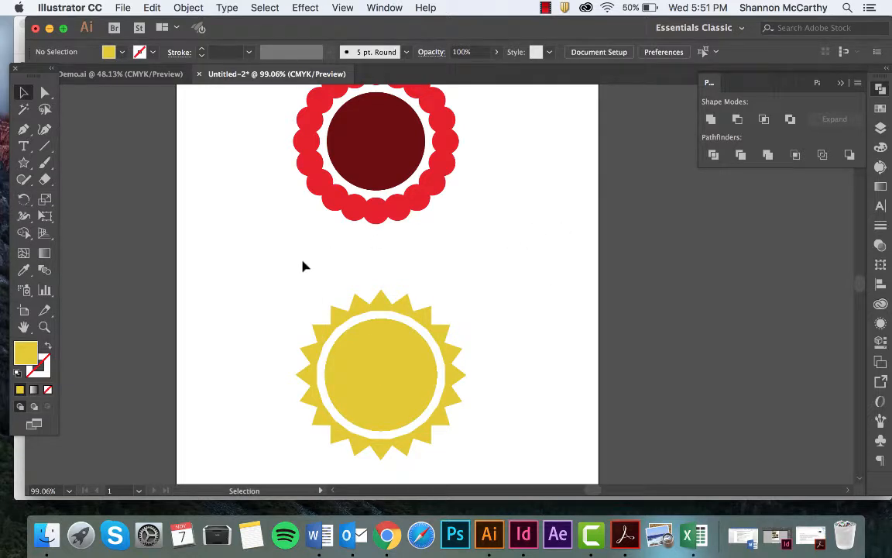
# Select all the yellow triangles and circles, combine them with the Pathfinder Merge operation, and deselect
pyautogui.moveTo(303, 266); pyautogui.dragTo(481, 471)
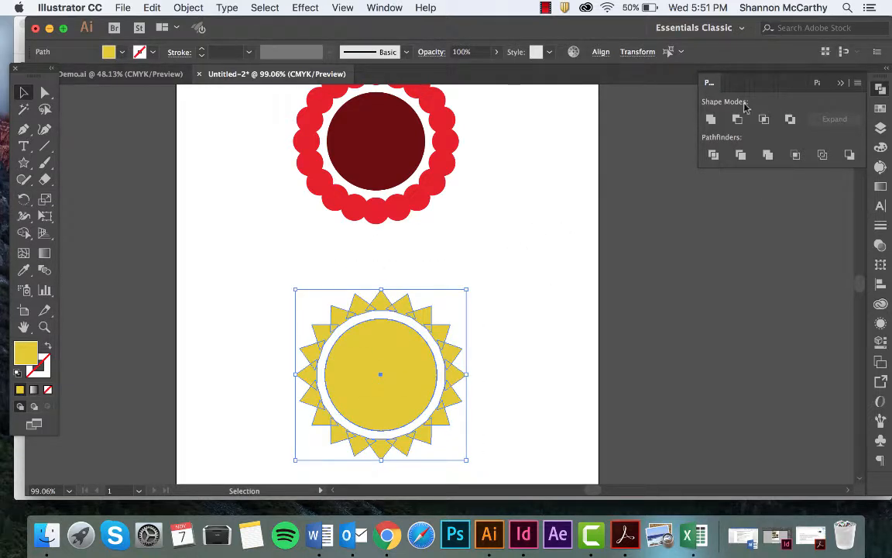
pyautogui.click(768, 157)
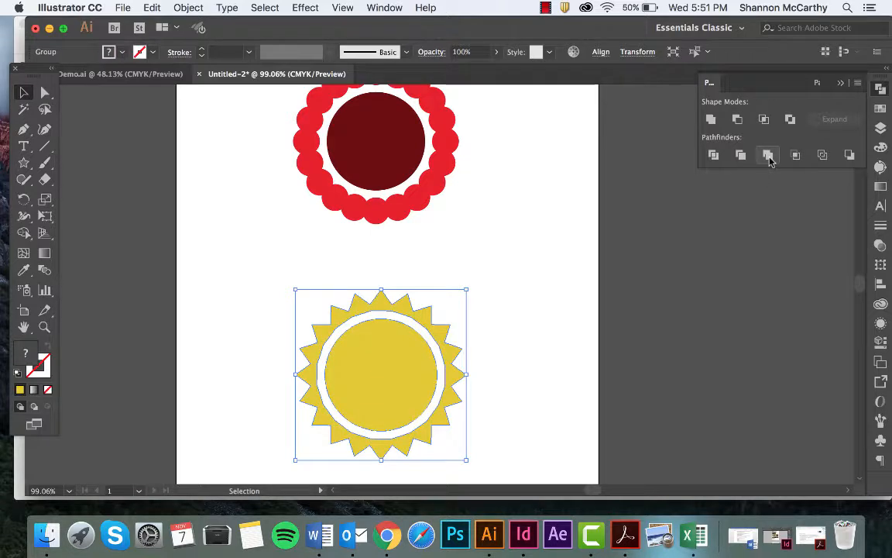
pyautogui.click(509, 255)
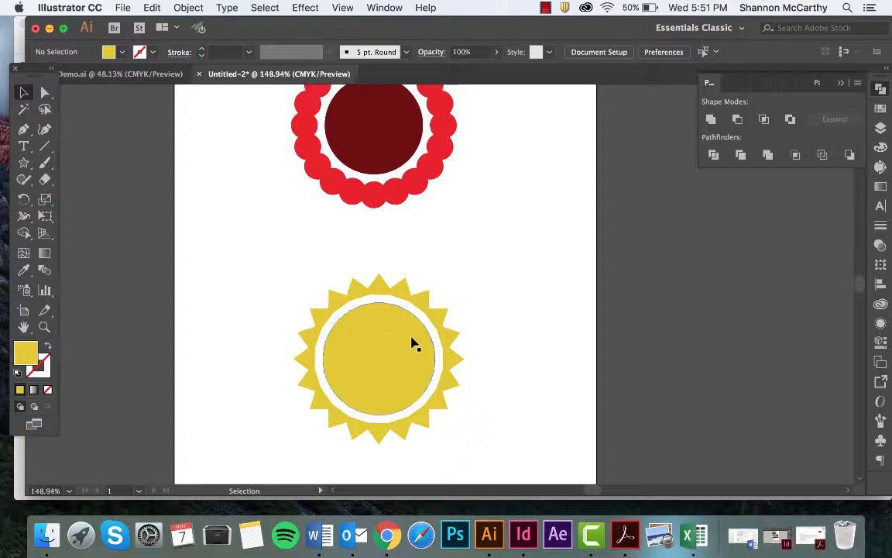
pyautogui.scroll(-3, 413, 343)
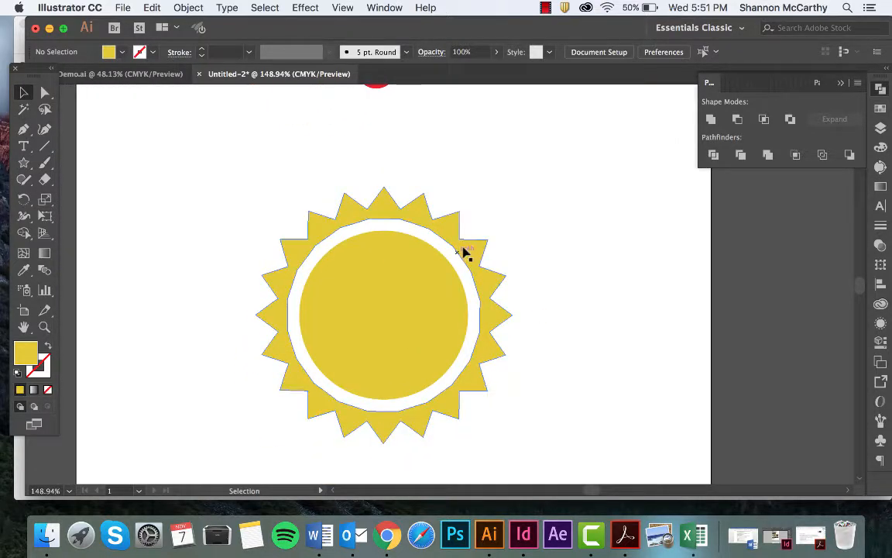
pyautogui.click(282, 315)
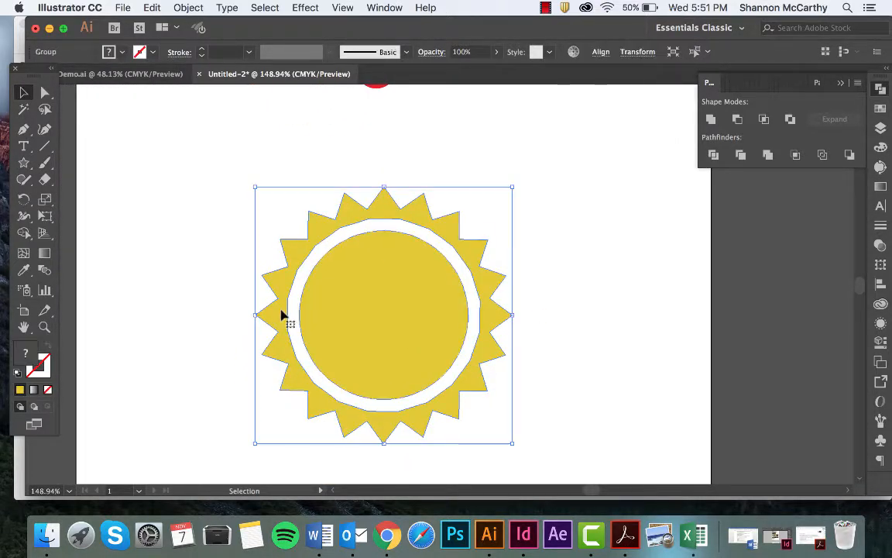
pyautogui.click(24, 181)
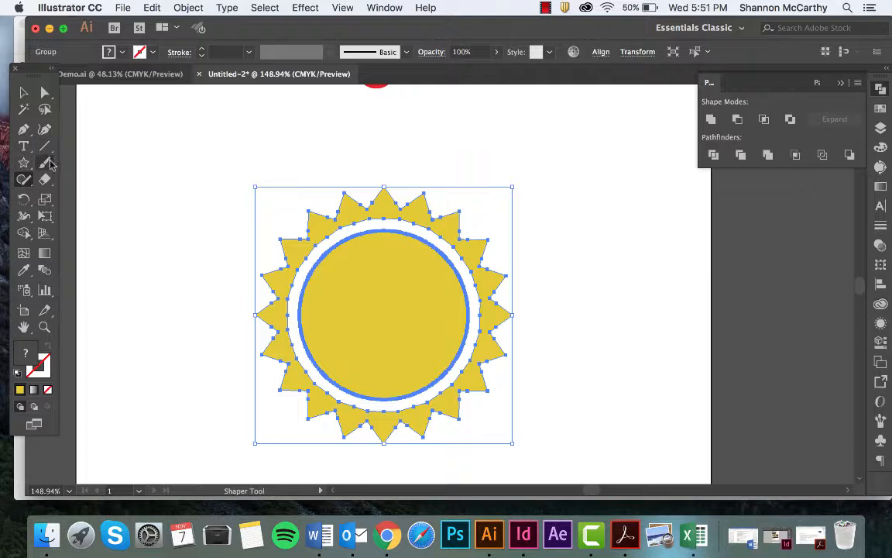
pyautogui.click(26, 181)
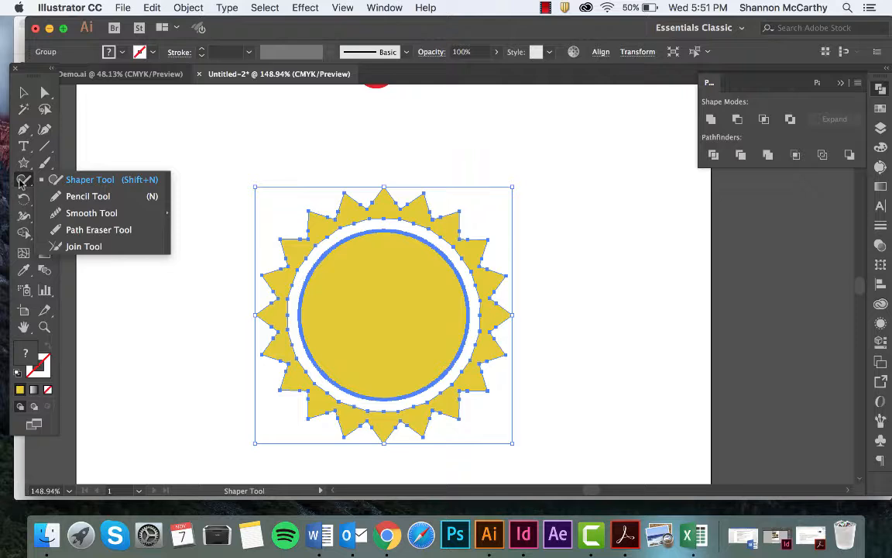
pyautogui.click(56, 196)
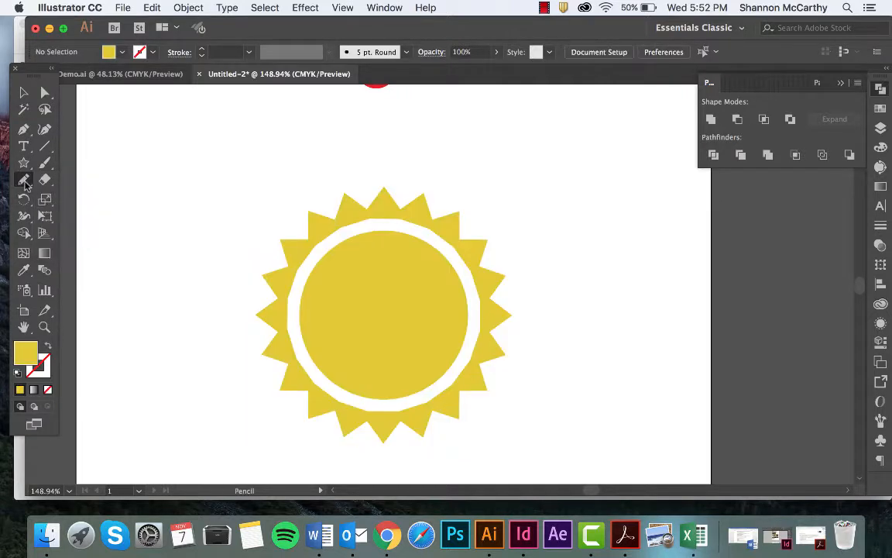
# Smooth the angular inner edge of the merged triangle ring into a round curve with the Smooth tool, and deselect it
pyautogui.click(24, 181)
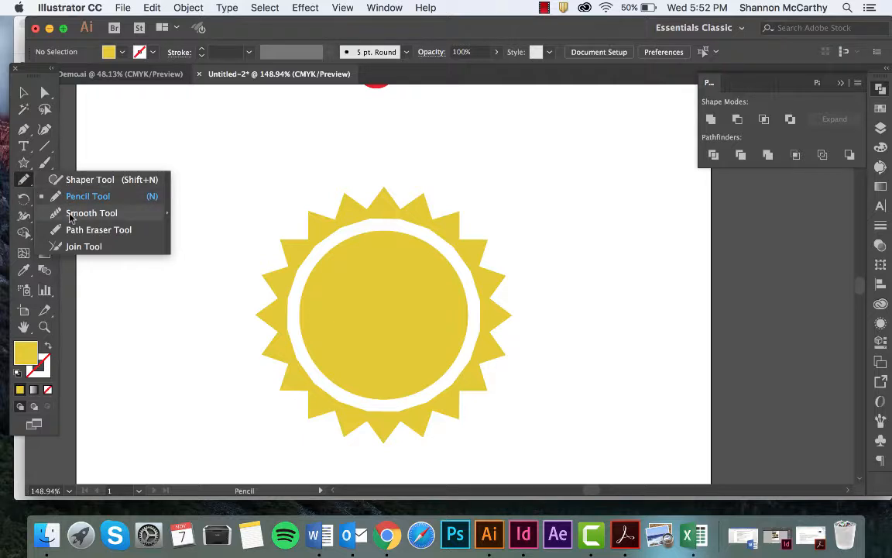
pyautogui.click(69, 213)
pyautogui.press('v')
pyautogui.click(360, 289)
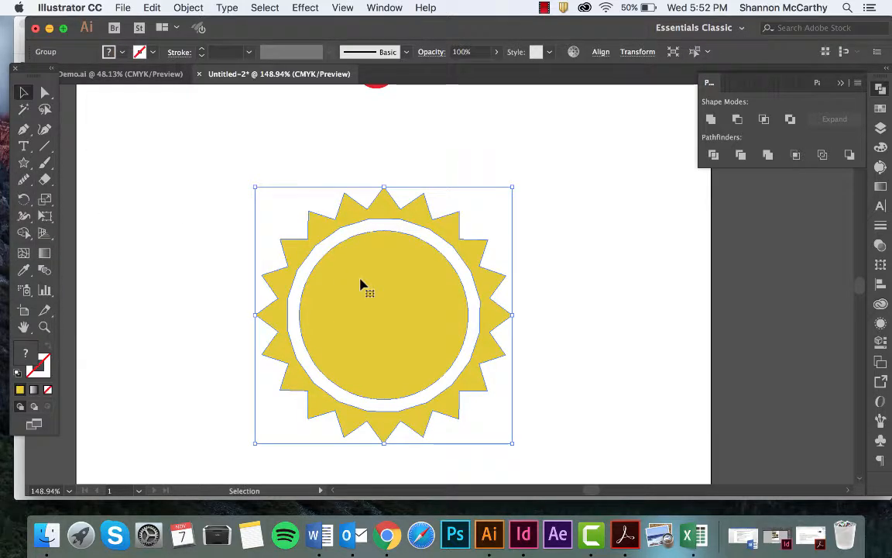
pyautogui.click(23, 179)
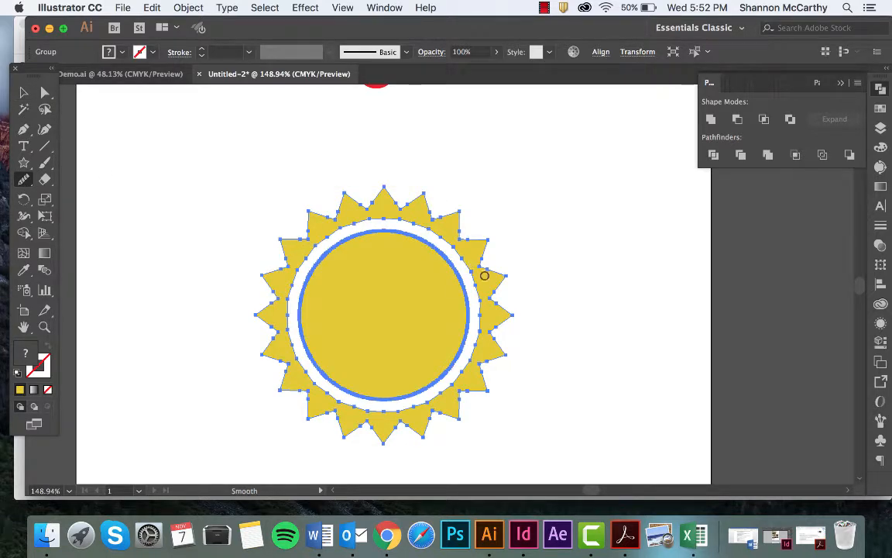
pyautogui.moveTo(477, 284); pyautogui.dragTo(467, 387)
pyautogui.moveTo(473, 331)
pyautogui.mouseDown()
pyautogui.moveTo(437, 390)
pyautogui.moveTo(447, 391)
pyautogui.moveTo(423, 406)
pyautogui.moveTo(385, 407)
pyautogui.moveTo(375, 419)
pyautogui.moveTo(321, 406)
pyautogui.moveTo(347, 410)
pyautogui.moveTo(322, 400)
pyautogui.moveTo(292, 354)
pyautogui.moveTo(304, 371)
pyautogui.moveTo(293, 330)
pyautogui.moveTo(295, 277)
pyautogui.moveTo(359, 217)
pyautogui.moveTo(405, 241)
pyautogui.mouseUp()
pyautogui.moveTo(367, 208)
pyautogui.mouseDown()
pyautogui.moveTo(435, 233)
pyautogui.moveTo(439, 223)
pyautogui.moveTo(485, 326)
pyautogui.moveTo(470, 346)
pyautogui.moveTo(464, 241)
pyautogui.moveTo(464, 351)
pyautogui.mouseUp()
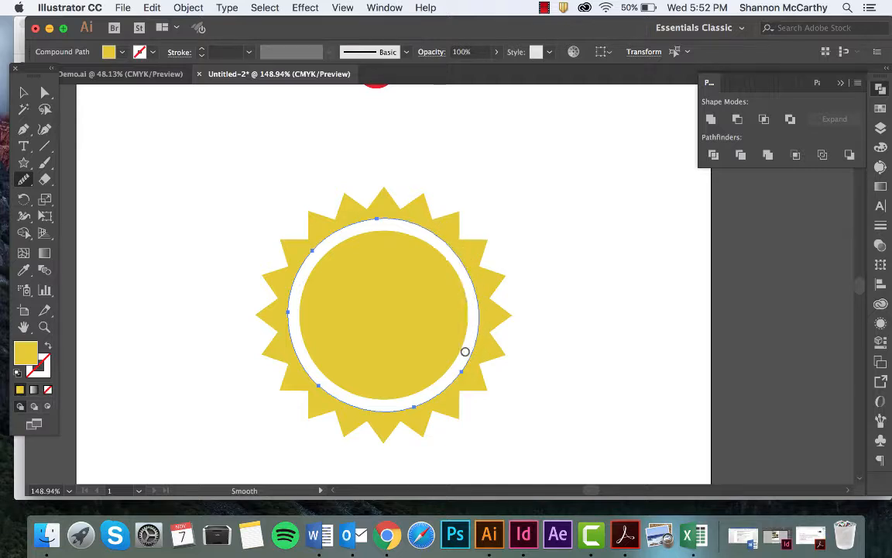
pyautogui.press('v')
pyautogui.click(568, 299)
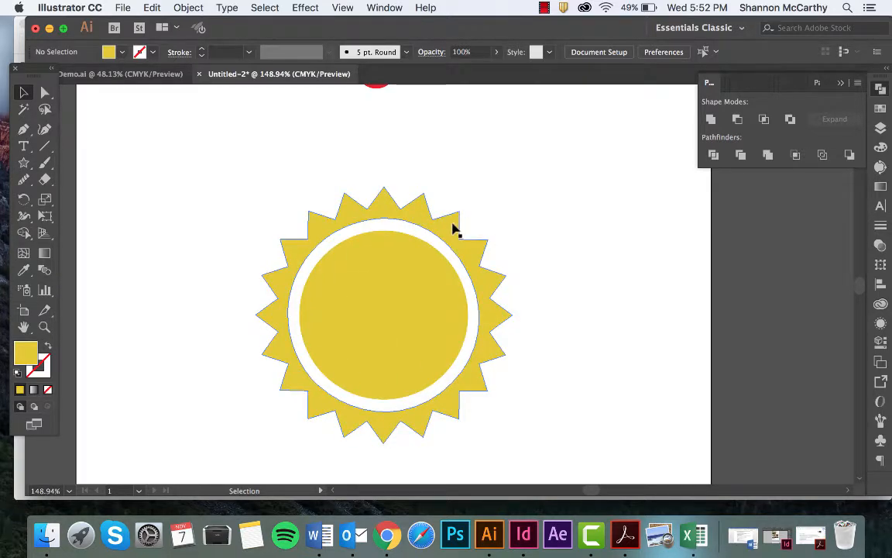
# Ungroup the merged sunburst and move its yellow center circle out of the ring onto empty space beside it
pyautogui.click(421, 301)
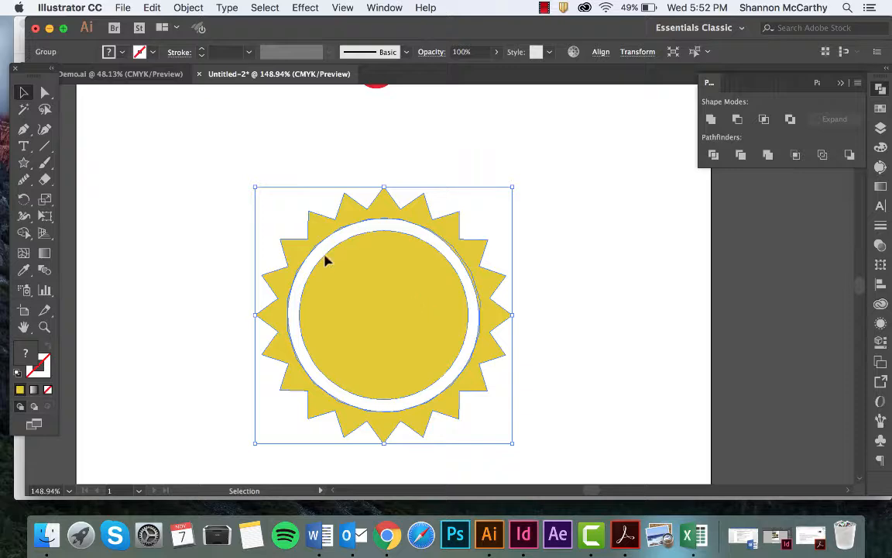
pyautogui.click(185, 7)
pyautogui.click(194, 72)
pyautogui.click(224, 197)
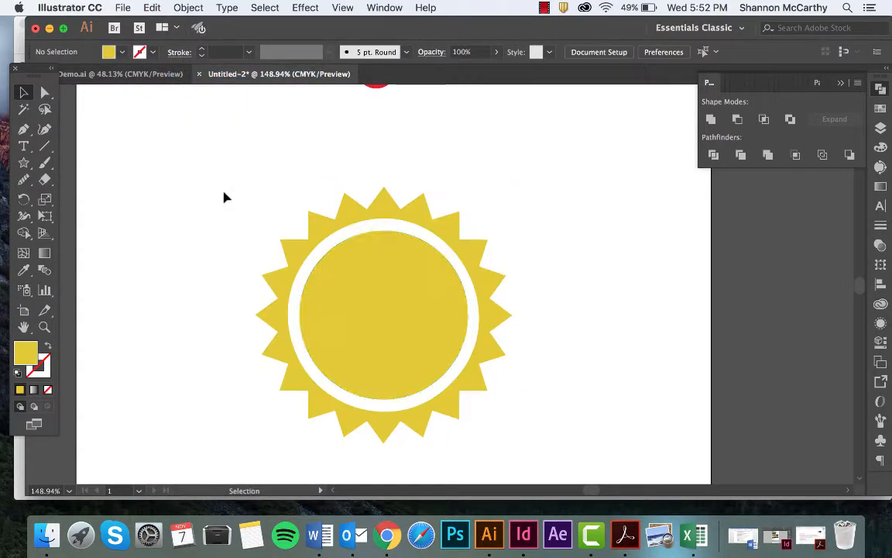
pyautogui.click(391, 312)
pyautogui.moveTo(397, 303); pyautogui.dragTo(687, 320)
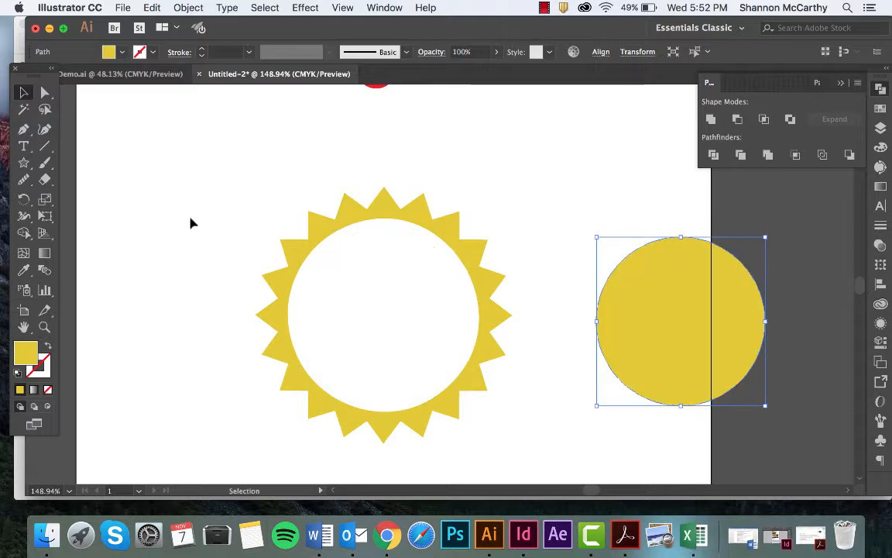
# Draw a yellow circle over the sunburst's opening and enlarge it until it slightly overlaps the ring's inner edge all around
pyautogui.moveTo(29, 160); pyautogui.dragTo(310, 414)
pyautogui.press('v')
pyautogui.moveTo(248, 325); pyautogui.dragTo(419, 344)
pyautogui.moveTo(499, 436); pyautogui.dragTo(478, 398)
pyautogui.moveTo(423, 327); pyautogui.dragTo(443, 341)
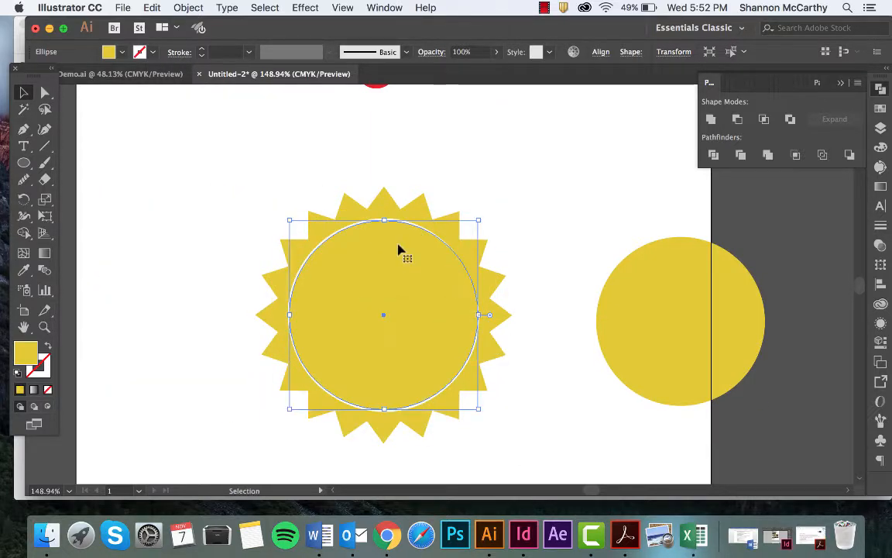
pyautogui.moveTo(288, 221); pyautogui.dragTo(282, 212)
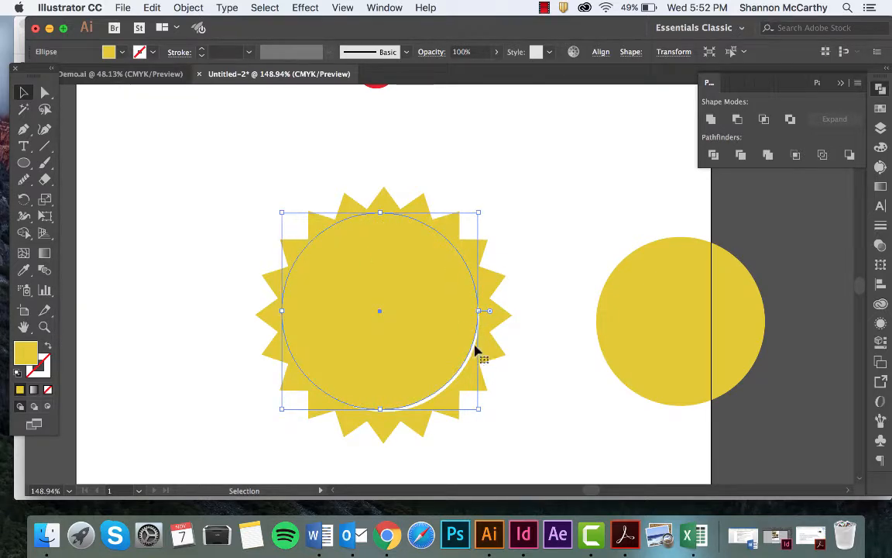
pyautogui.moveTo(477, 411); pyautogui.dragTo(487, 417)
# Select the new circle with the triangle ring and delete all areas covered by the circle with the Shape Builder tool
pyautogui.moveTo(388, 239); pyautogui.dragTo(423, 349)
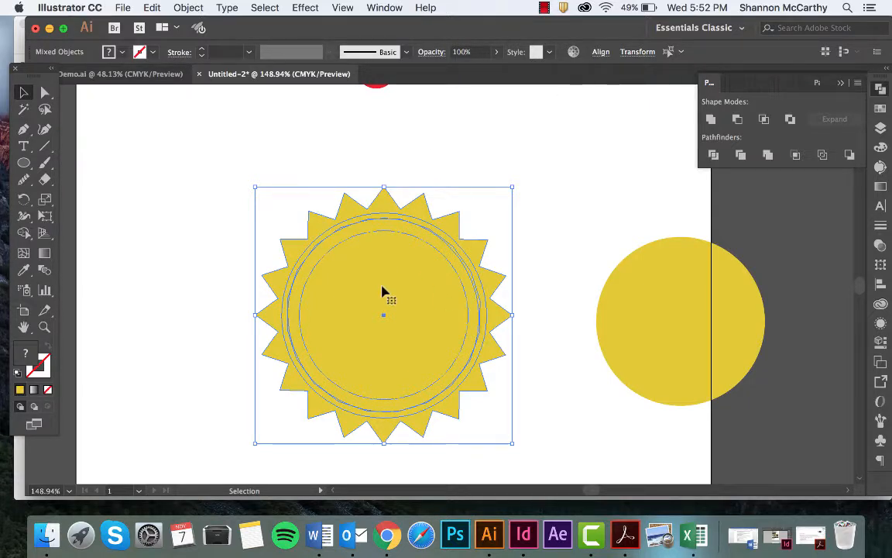
pyautogui.hotkey('shift', 'm')
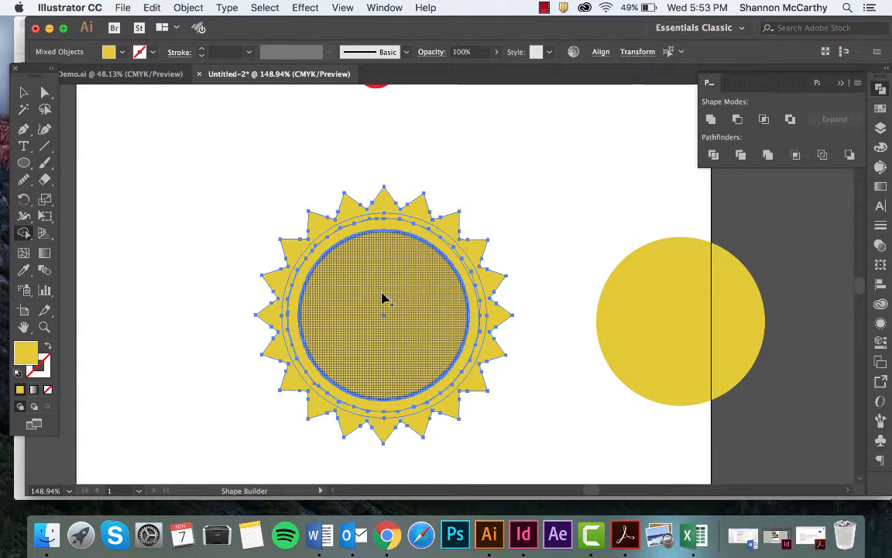
pyautogui.keyDown('alt'); pyautogui.click(383, 298); pyautogui.keyUp('alt')
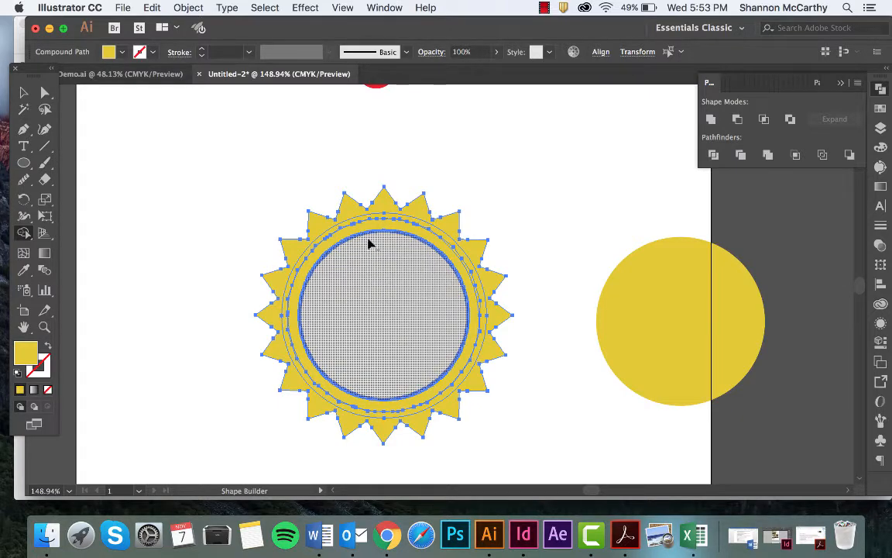
pyautogui.keyDown('alt'); pyautogui.click(369, 224); pyautogui.keyUp('alt')
pyautogui.keyDown('alt'); pyautogui.click(368, 215); pyautogui.keyUp('alt')
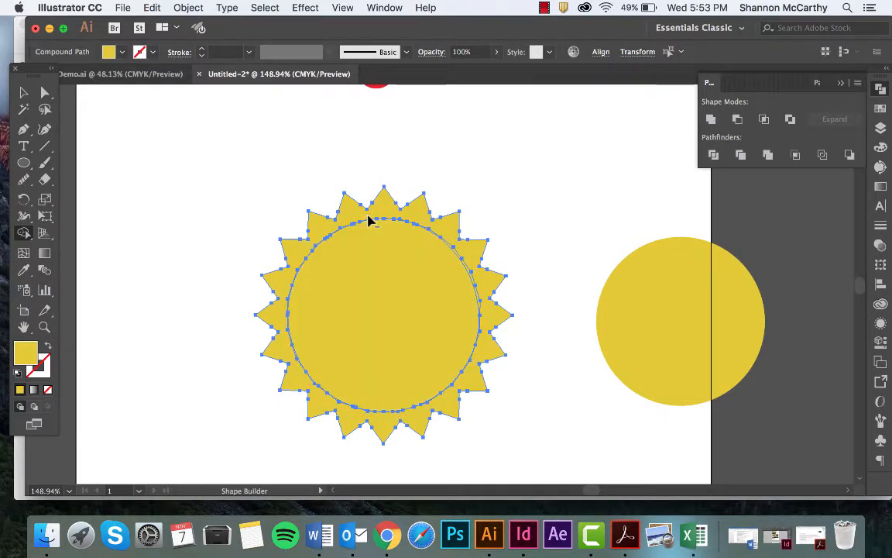
pyautogui.keyDown('alt'); pyautogui.click(364, 248); pyautogui.keyUp('alt')
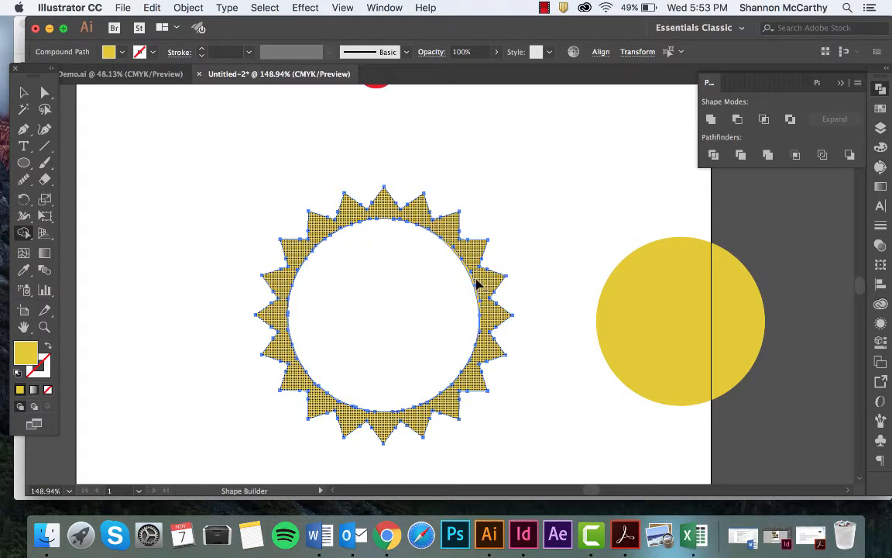
# Move the yellow circle set aside back into the middle of the triangle ring, and deselect it
pyautogui.press('v')
pyautogui.click(540, 226)
pyautogui.moveTo(649, 326); pyautogui.dragTo(356, 319)
pyautogui.click(532, 167)
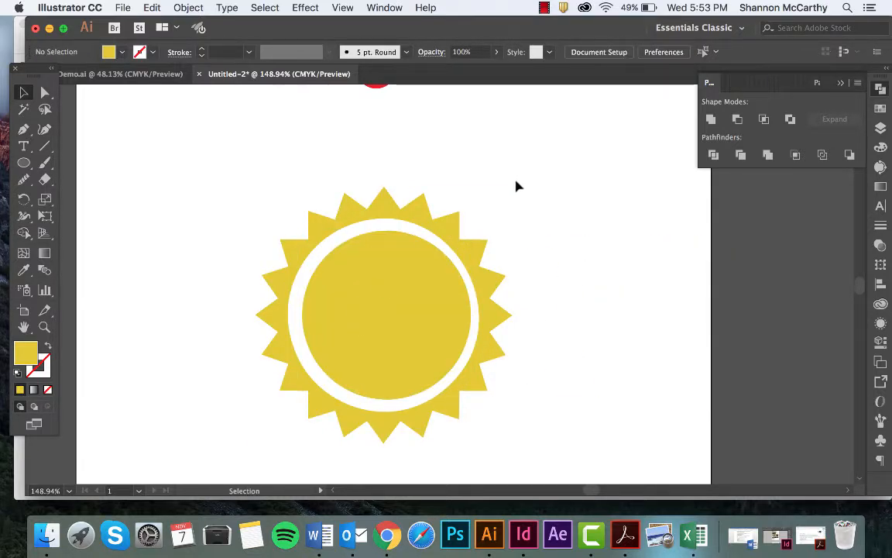
# Align the yellow circle and the triangle ring to each other by their horizontal centers, and deselect them
pyautogui.moveTo(338, 171); pyautogui.dragTo(433, 309)
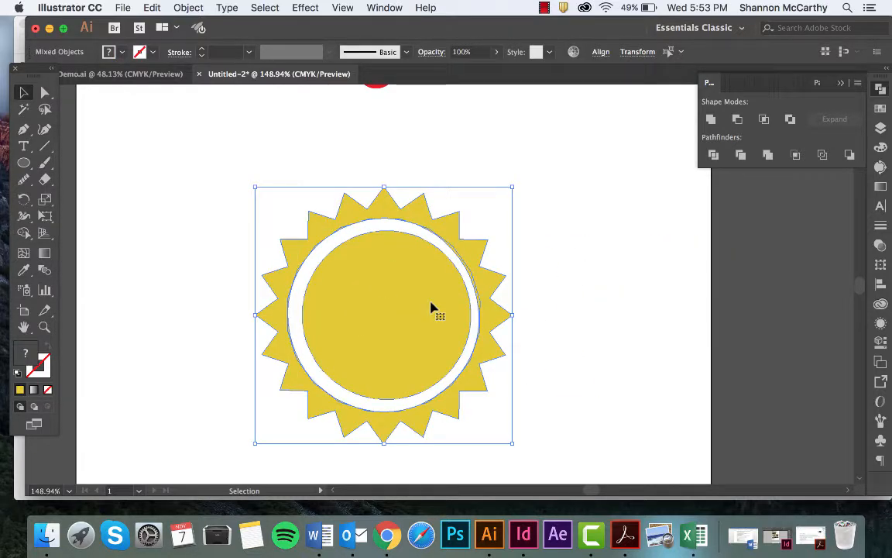
pyautogui.click(601, 52)
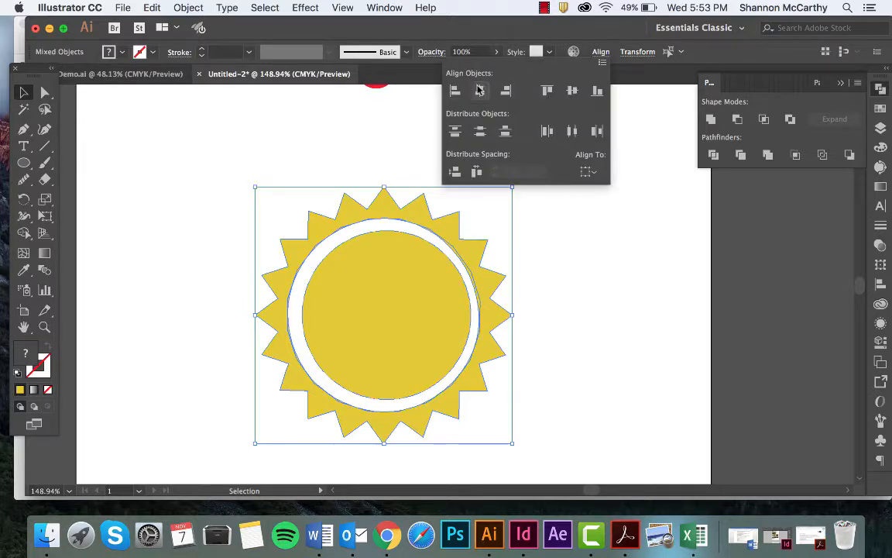
pyautogui.click(481, 83)
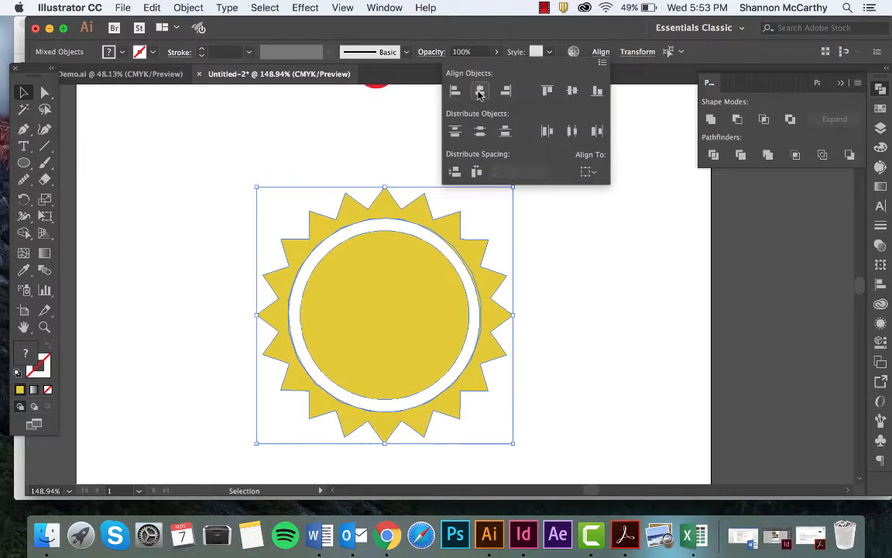
pyautogui.click(598, 326)
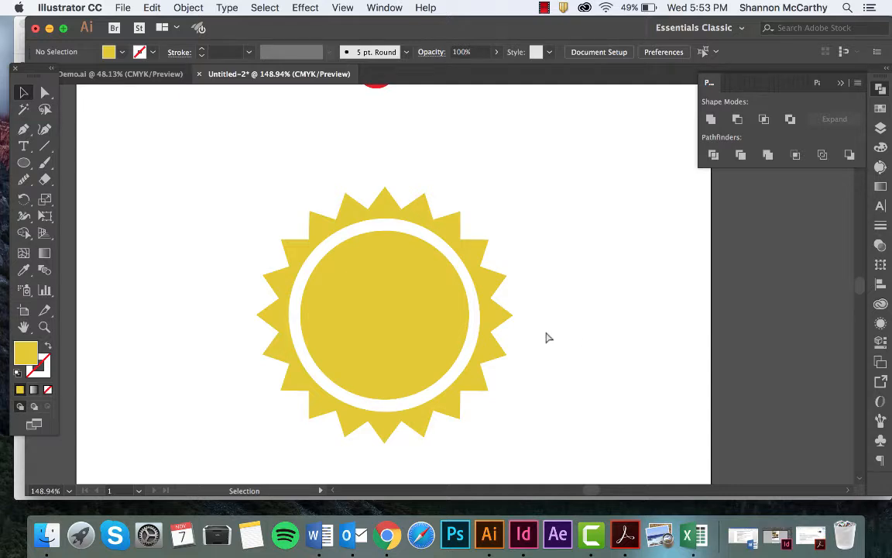
# Move the whole yellow sunburst badge slightly up the artboard toward the red badge, and deselect it
pyautogui.press('super+minus')
pyautogui.press('super+minus')
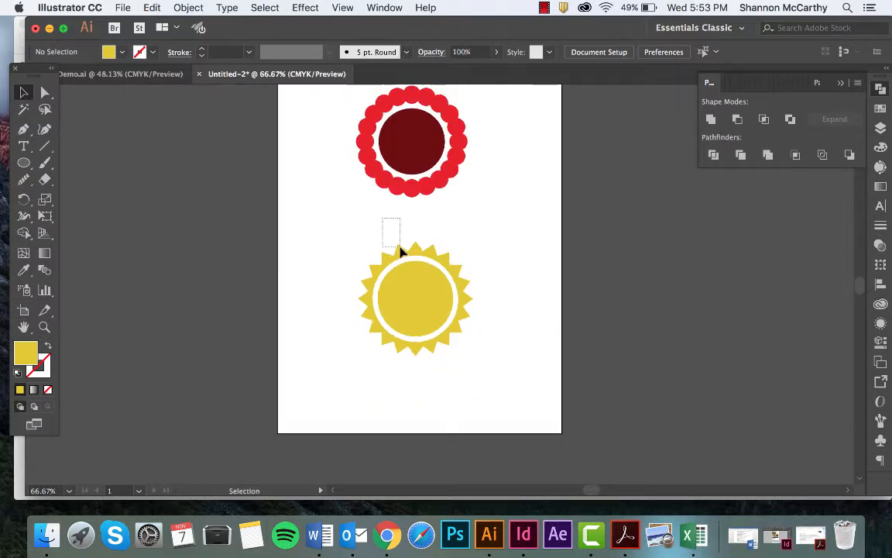
pyautogui.moveTo(401, 251); pyautogui.dragTo(472, 365)
pyautogui.moveTo(427, 298)
pyautogui.mouseDown()
pyautogui.moveTo(424, 258)
pyautogui.moveTo(425, 281)
pyautogui.mouseUp()
pyautogui.click(472, 204)
# Move the red scalloped ring and its dark red center circle down to sit just above the sunburst
pyautogui.moveTo(461, 147); pyautogui.dragTo(465, 169)
pyautogui.click(498, 175)
pyautogui.moveTo(424, 139); pyautogui.dragTo(431, 176)
pyautogui.click(517, 171)
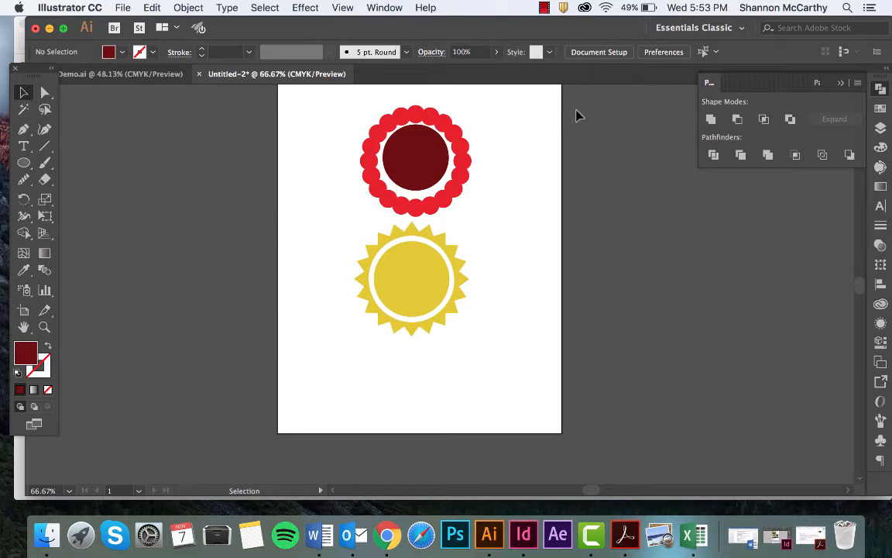